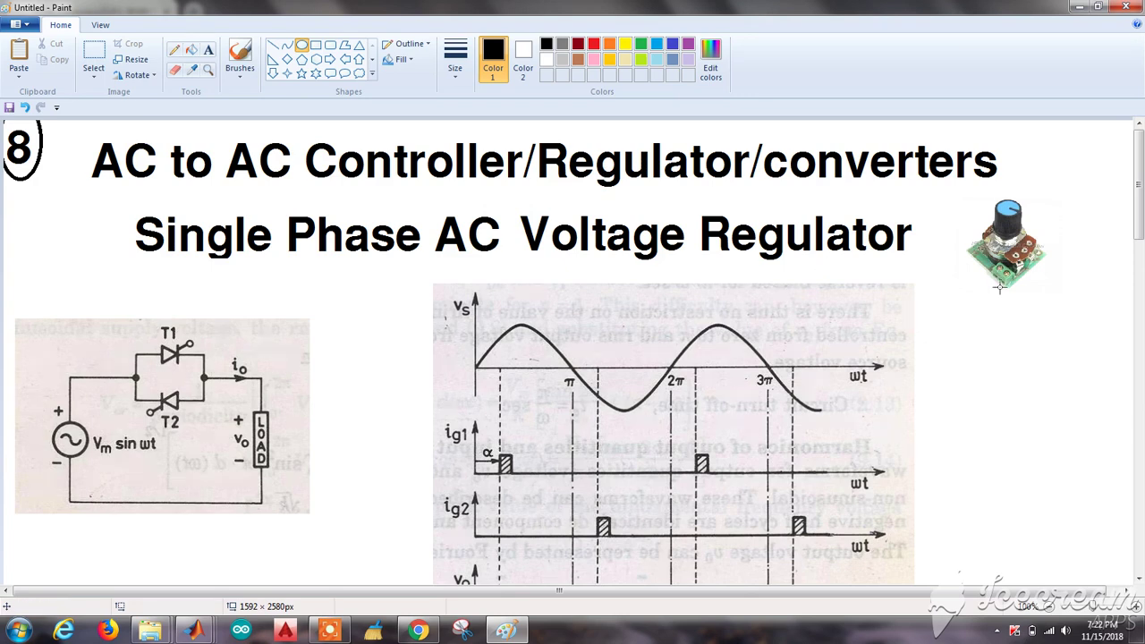
- Draw a black circle about 169 × 178 px around the regulator module picture beside the title
{"action": "left_click_drag", "start_coordinate": [951, 191], "coordinate": [1073, 317]}
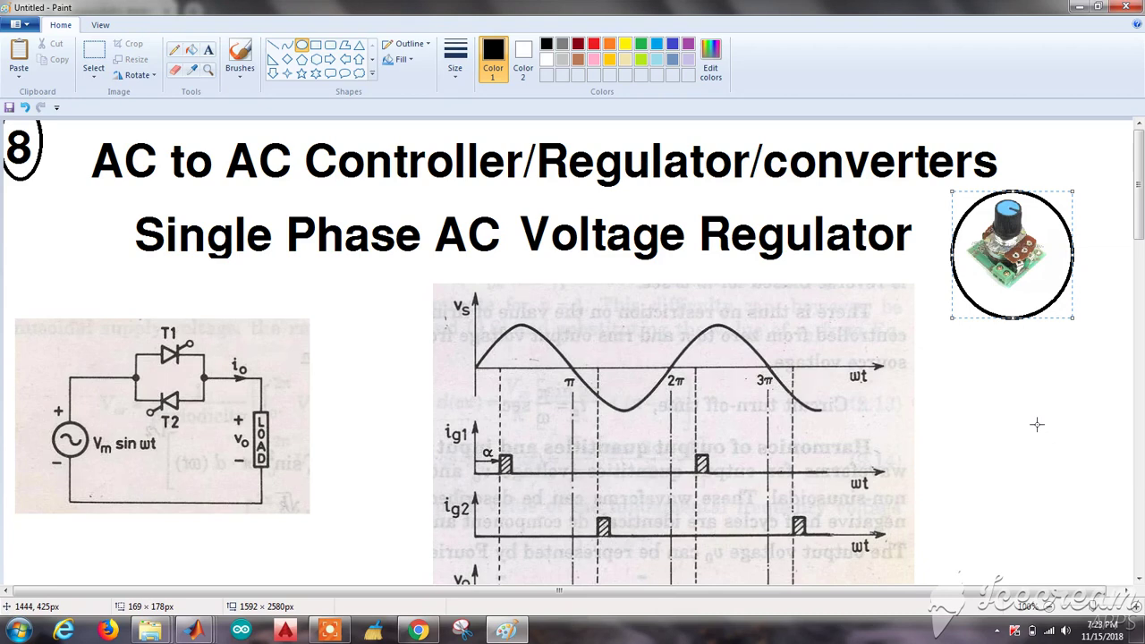
{"action": "key", "text": "Escape"}
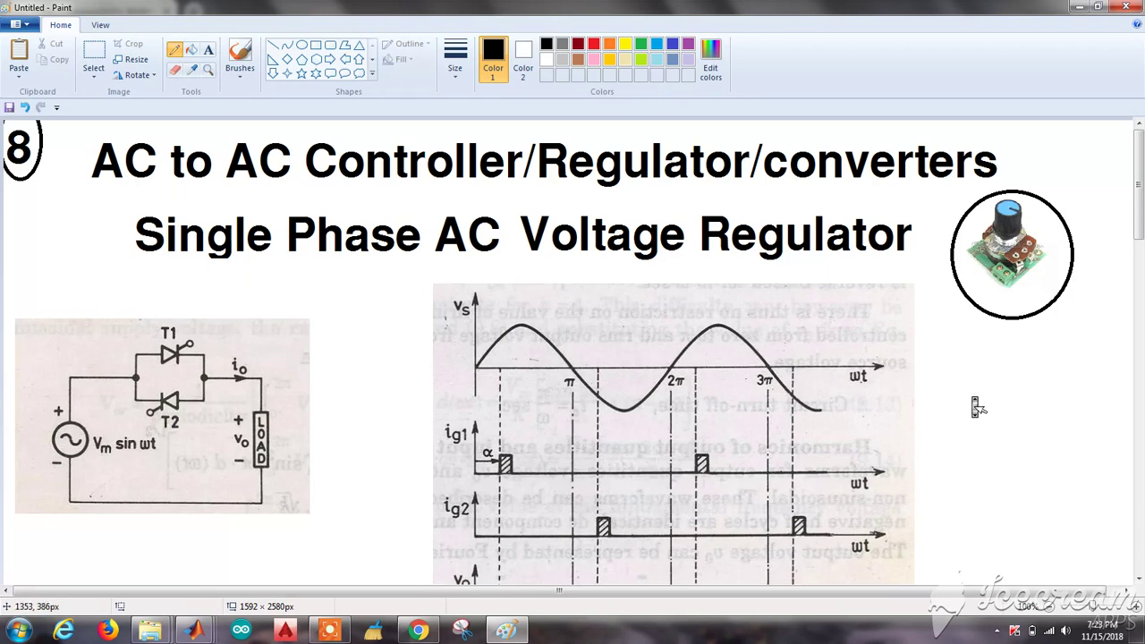
- Handwrite the time-delay formula α/(f×360°) and its notes in the blank area beside the gate-pulse waveforms
{"action": "scroll", "coordinate": [976, 398], "scroll_direction": "down", "scroll_amount": 3}
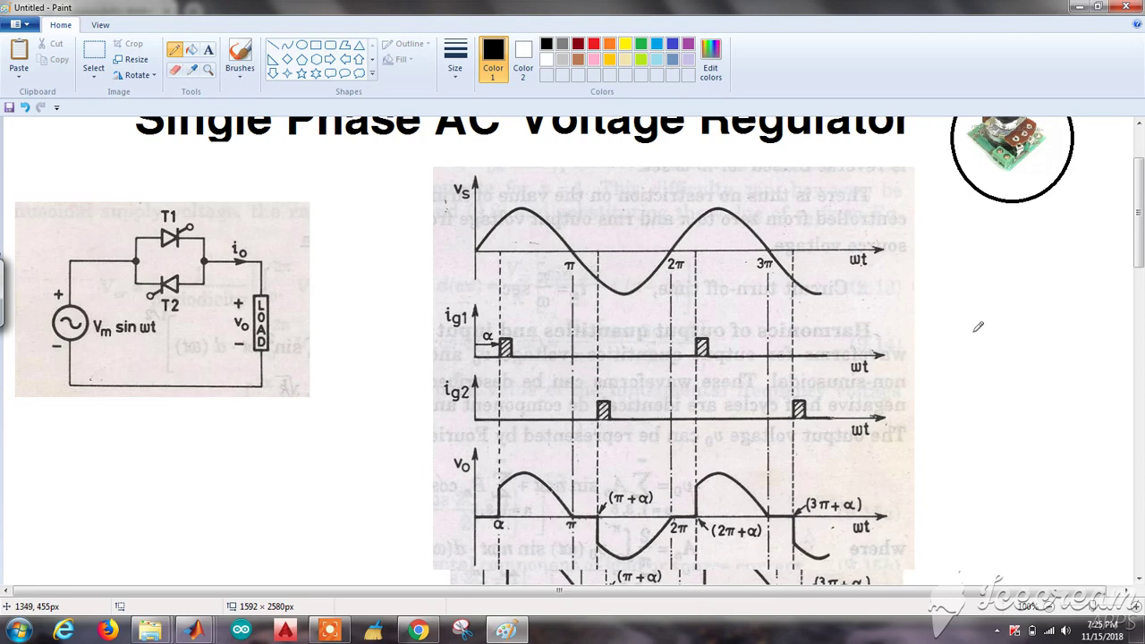
{"action": "mouse_move", "coordinate": [970, 323]}
{"action": "left_mouse_down"}
{"action": "mouse_move", "coordinate": [956, 337]}
{"action": "mouse_move", "coordinate": [991, 362]}
{"action": "mouse_move", "coordinate": [932, 417]}
{"action": "mouse_move", "coordinate": [948, 390]}
{"action": "mouse_move", "coordinate": [970, 383]}
{"action": "mouse_move", "coordinate": [968, 406]}
{"action": "mouse_move", "coordinate": [984, 393]}
{"action": "mouse_move", "coordinate": [1000, 400]}
{"action": "mouse_move", "coordinate": [1003, 382]}
{"action": "left_mouse_up"}
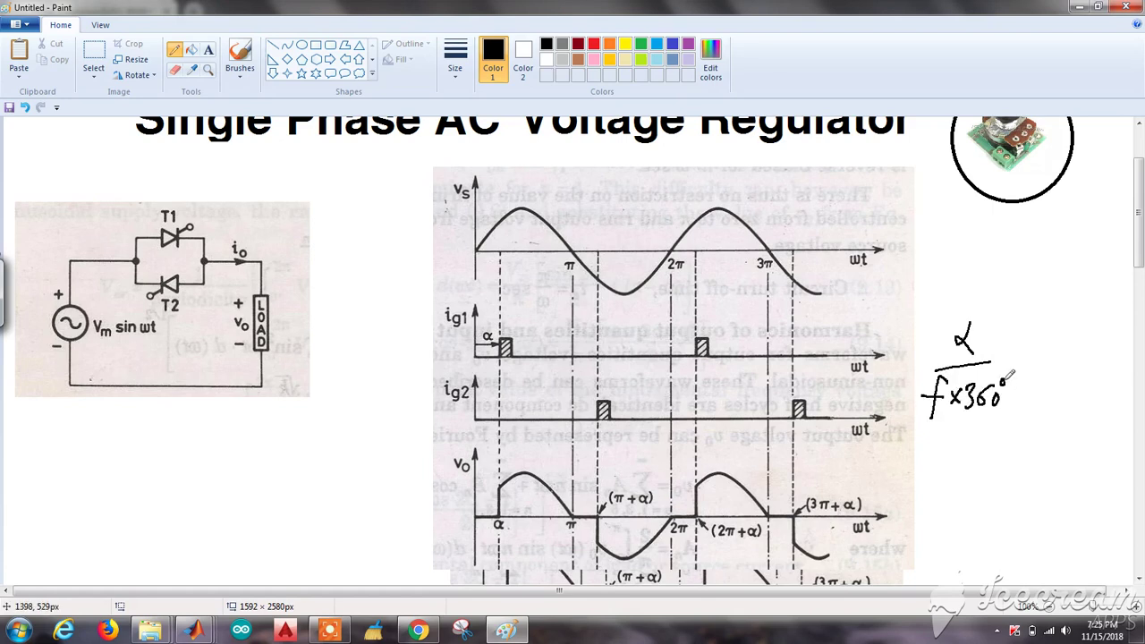
{"action": "left_click_drag", "start_coordinate": [974, 315], "coordinate": [975, 318]}
{"action": "mouse_move", "coordinate": [968, 302]}
{"action": "left_mouse_down"}
{"action": "mouse_move", "coordinate": [955, 289]}
{"action": "mouse_move", "coordinate": [975, 311]}
{"action": "mouse_move", "coordinate": [951, 285]}
{"action": "left_mouse_up"}
{"action": "mouse_move", "coordinate": [1062, 284]}
{"action": "left_mouse_down"}
{"action": "mouse_move", "coordinate": [1061, 303]}
{"action": "mouse_move", "coordinate": [1037, 286]}
{"action": "mouse_move", "coordinate": [1082, 313]}
{"action": "left_mouse_up"}
{"action": "mouse_move", "coordinate": [1055, 333]}
{"action": "left_mouse_down"}
{"action": "mouse_move", "coordinate": [1040, 344]}
{"action": "mouse_move", "coordinate": [1053, 340]}
{"action": "left_mouse_up"}
{"action": "mouse_move", "coordinate": [1046, 331]}
{"action": "left_mouse_down"}
{"action": "mouse_move", "coordinate": [1043, 360]}
{"action": "mouse_move", "coordinate": [1070, 351]}
{"action": "mouse_move", "coordinate": [1064, 359]}
{"action": "mouse_move", "coordinate": [1076, 362]}
{"action": "mouse_move", "coordinate": [1104, 346]}
{"action": "mouse_move", "coordinate": [1109, 367]}
{"action": "mouse_move", "coordinate": [1025, 358]}
{"action": "mouse_move", "coordinate": [1106, 369]}
{"action": "mouse_move", "coordinate": [1046, 402]}
{"action": "mouse_move", "coordinate": [1061, 385]}
{"action": "mouse_move", "coordinate": [1081, 401]}
{"action": "left_mouse_up"}
{"action": "mouse_move", "coordinate": [1081, 387]}
{"action": "left_mouse_down"}
{"action": "mouse_move", "coordinate": [1070, 396]}
{"action": "mouse_move", "coordinate": [1082, 413]}
{"action": "mouse_move", "coordinate": [1104, 406]}
{"action": "left_mouse_up"}
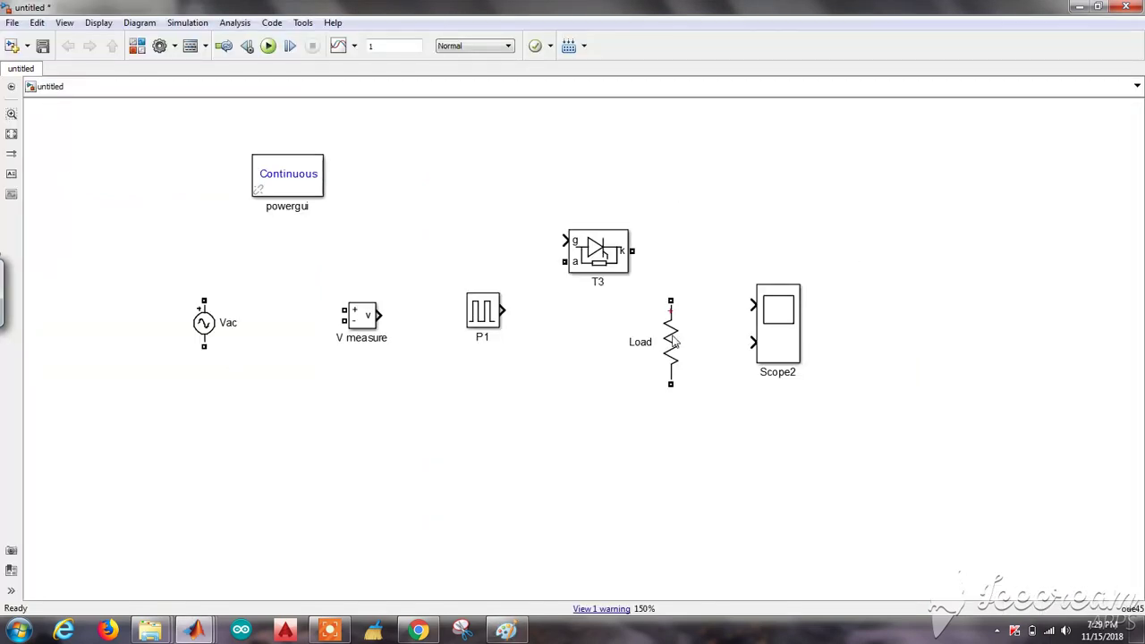
- Place a copy of the thyristor directly below the first one and rotate the copy by 180 degrees
{"action": "left_click_drag", "start_coordinate": [608, 251], "coordinate": [570, 276]}
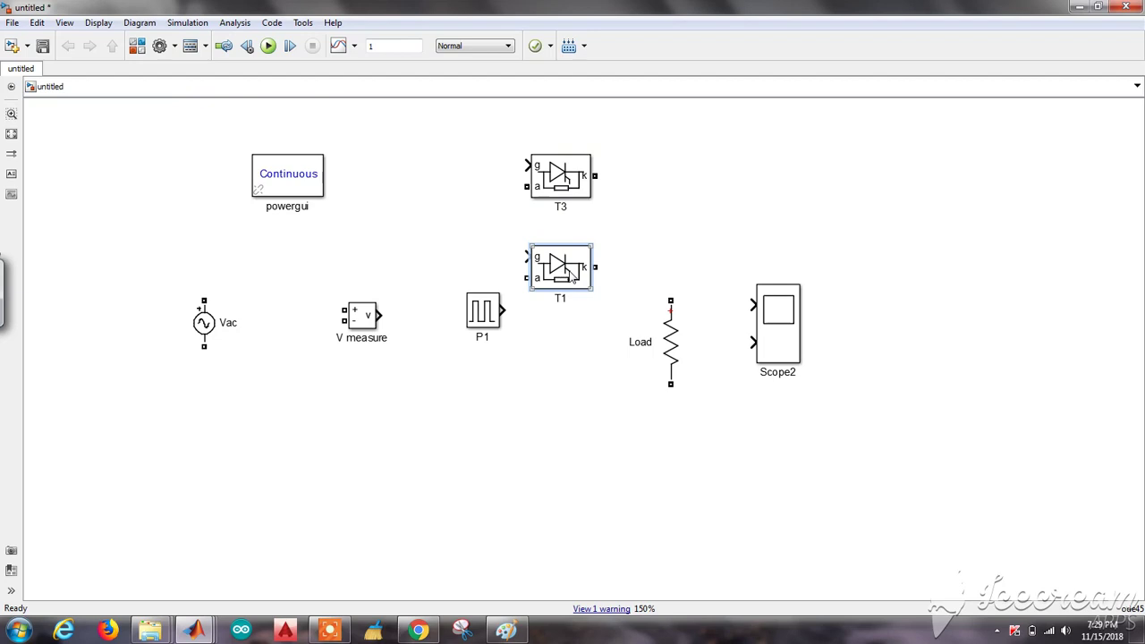
{"action": "key", "text": "ctrl+r"}
{"action": "key", "text": "ctrl+r"}
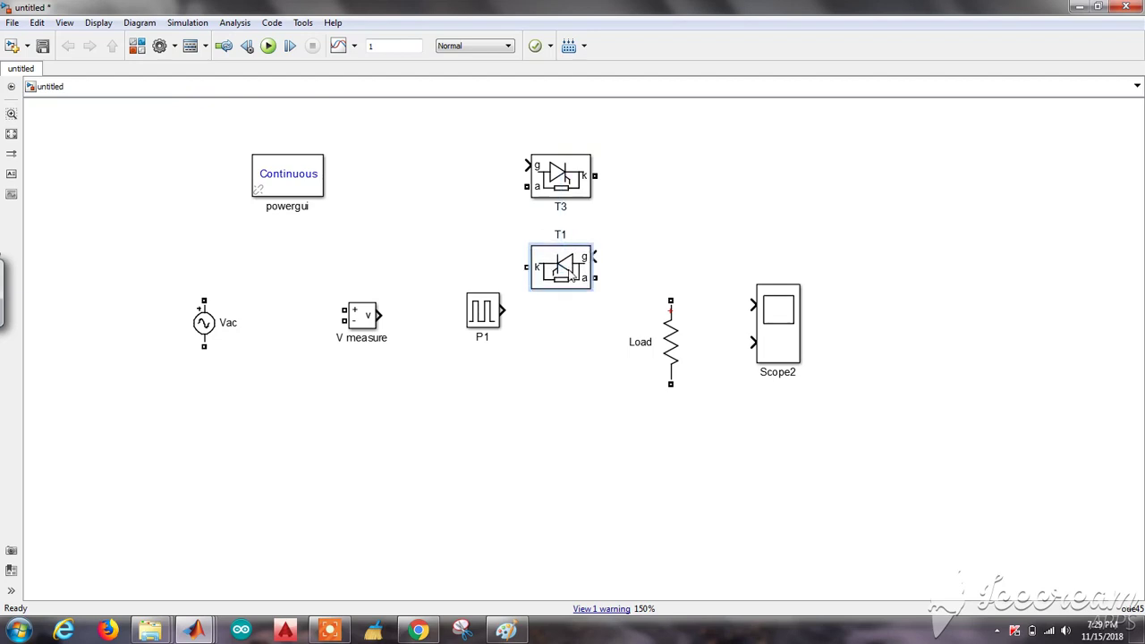
- Wire the two thyristors in antiparallel, joining each anode to the other's cathode, and open the upper thyristor's name for editing
{"action": "mouse_move", "coordinate": [598, 177]}
{"action": "left_mouse_down"}
{"action": "mouse_move", "coordinate": [621, 225]}
{"action": "mouse_move", "coordinate": [607, 274]}
{"action": "left_mouse_up"}
{"action": "mouse_move", "coordinate": [527, 186]}
{"action": "left_mouse_down"}
{"action": "mouse_move", "coordinate": [503, 194]}
{"action": "mouse_move", "coordinate": [508, 261]}
{"action": "mouse_move", "coordinate": [520, 266]}
{"action": "left_mouse_up"}
{"action": "left_click", "coordinate": [565, 209]}
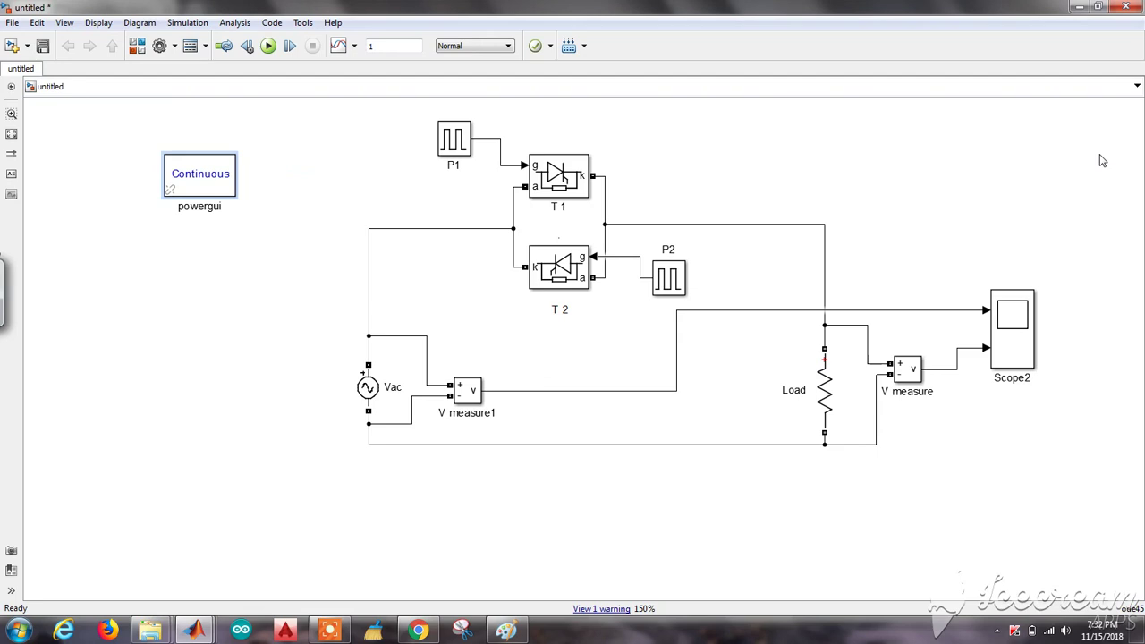
- Shorten the Load resistor block by raising its lower edge slightly
{"action": "left_click", "coordinate": [824, 391]}
{"action": "left_click_drag", "start_coordinate": [839, 430], "coordinate": [839, 409]}
{"action": "left_click", "coordinate": [1021, 170]}
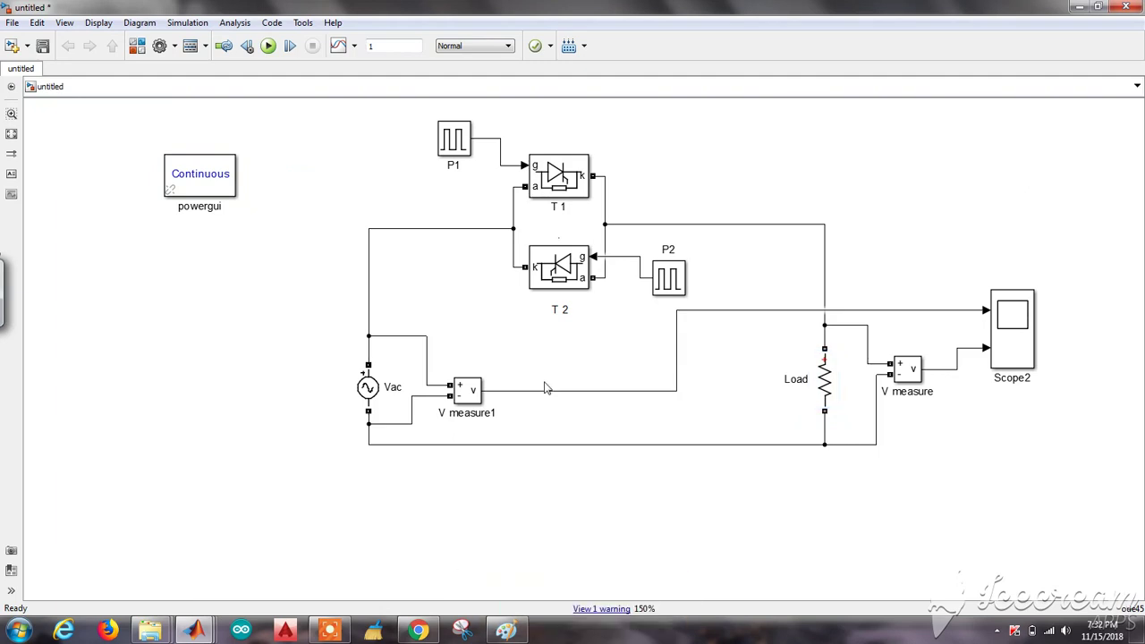
- Open the parameters of pulse generator P1 and examine its amplitude and period
{"action": "double_click", "coordinate": [449, 148]}
{"action": "left_click_drag", "start_coordinate": [678, 20], "coordinate": [842, 79]}
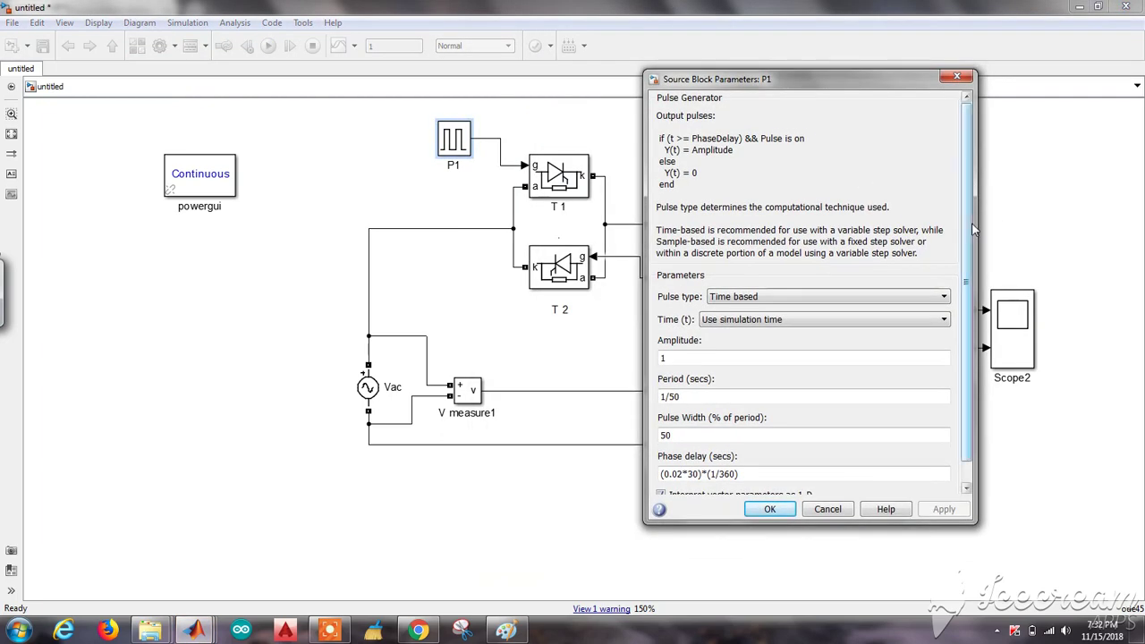
{"action": "scroll", "coordinate": [881, 266], "scroll_direction": "down", "scroll_amount": 1}
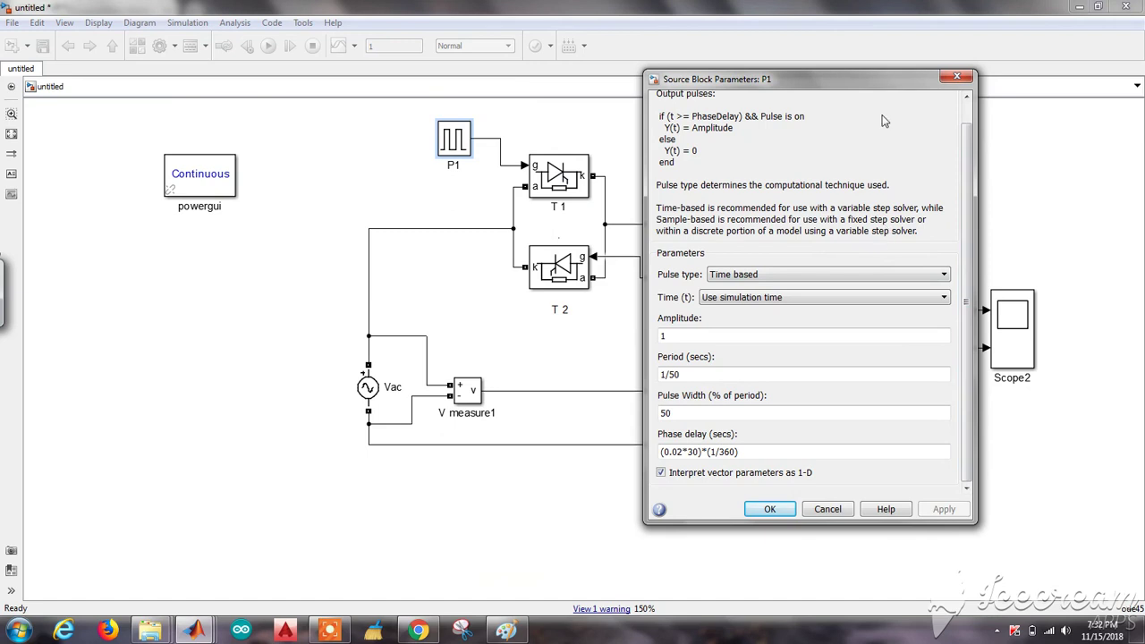
{"action": "left_click_drag", "start_coordinate": [865, 78], "coordinate": [894, 83]}
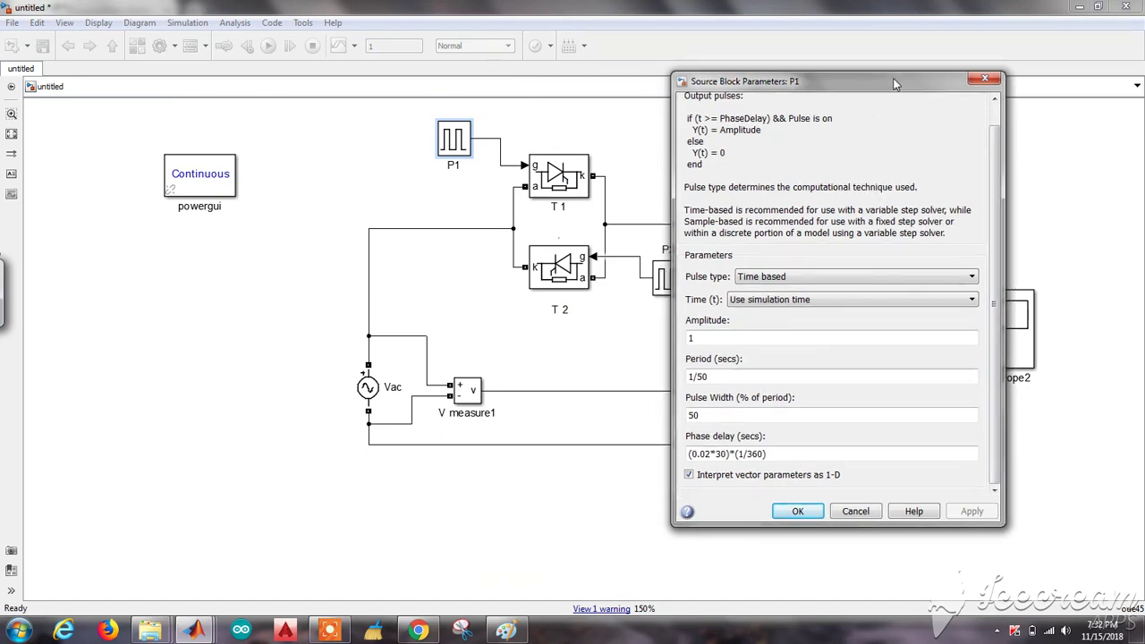
{"action": "double_click", "coordinate": [722, 378]}
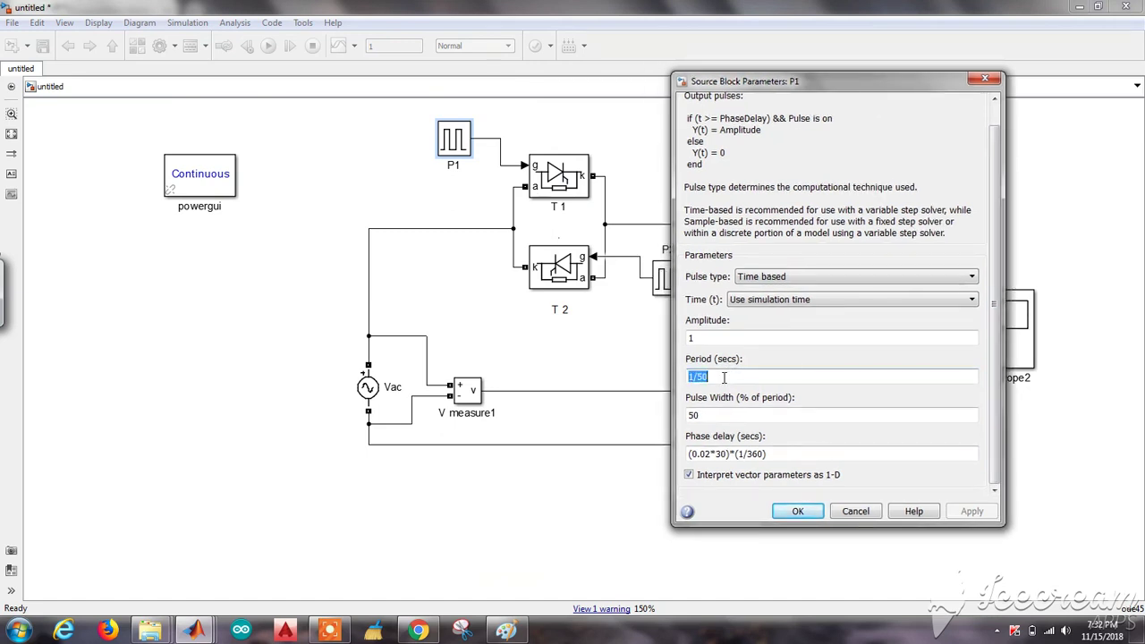
{"action": "left_click", "coordinate": [725, 378]}
- Examine P1's phase delay expression, including its period and firing-angle terms, and close the parameters
{"action": "left_click", "coordinate": [762, 454]}
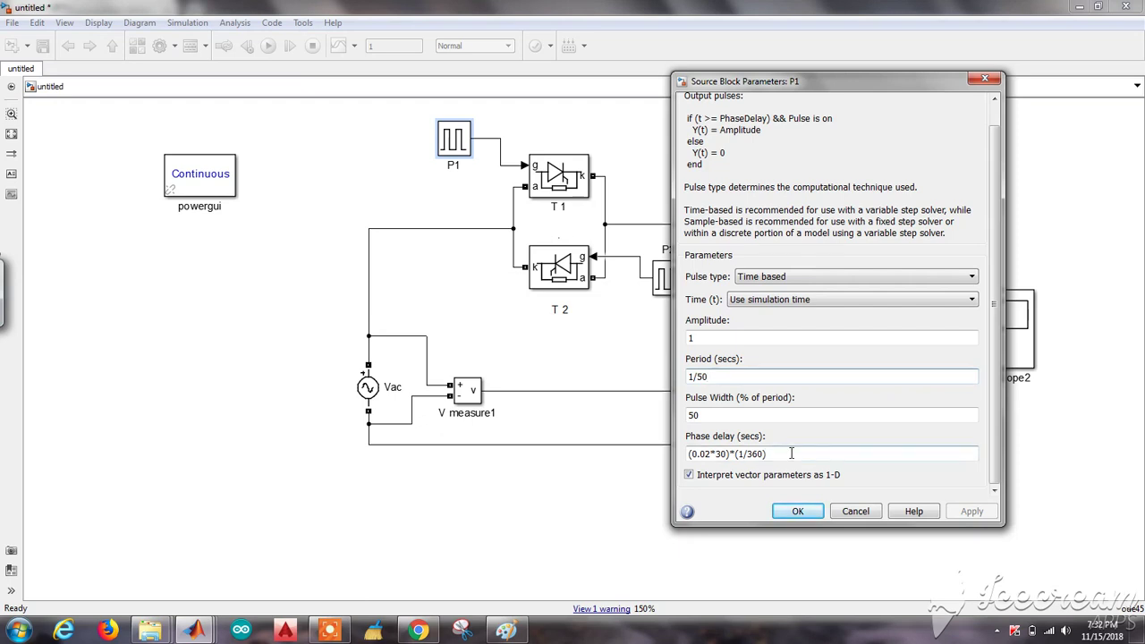
{"action": "left_click", "coordinate": [791, 453]}
{"action": "left_click", "coordinate": [791, 454]}
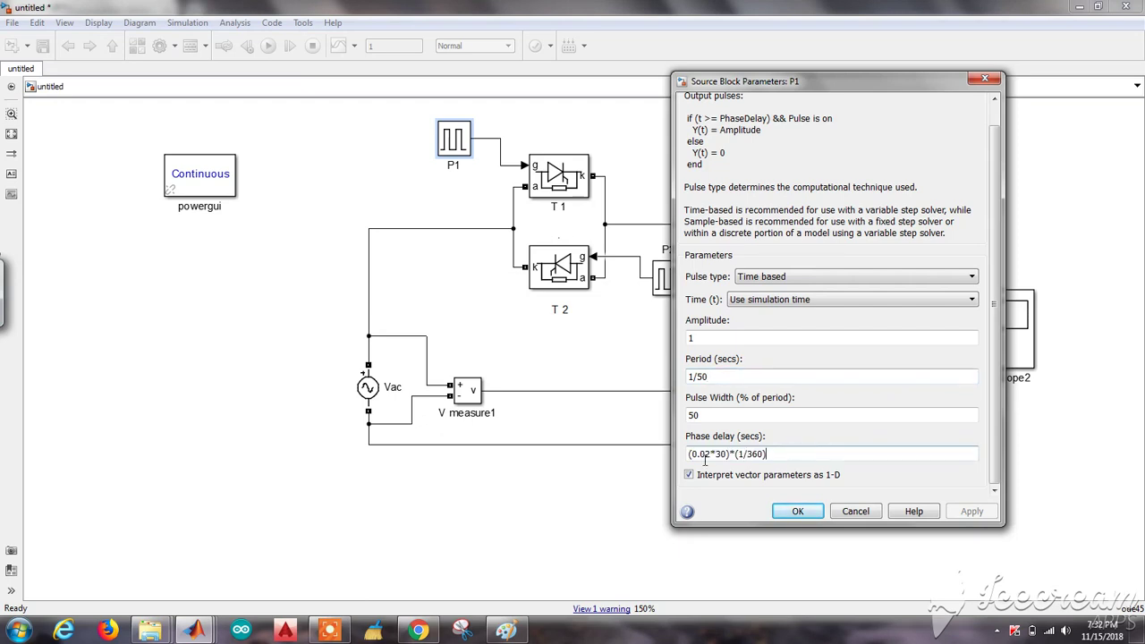
{"action": "left_click_drag", "start_coordinate": [715, 455], "coordinate": [727, 454]}
{"action": "left_click", "coordinate": [828, 453]}
{"action": "key", "text": "Home"}
{"action": "key", "text": "Right"}
{"action": "key", "text": "Right"}
{"action": "key", "text": "shift+Right"}
{"action": "left_click", "coordinate": [770, 455]}
{"action": "left_click", "coordinate": [795, 511]}
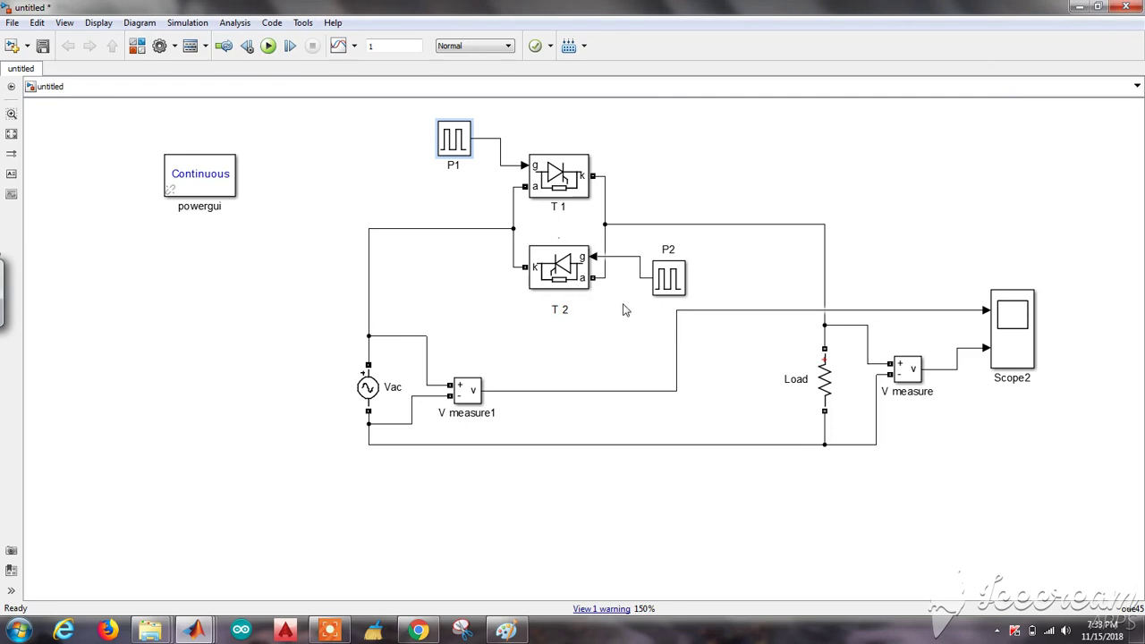
- Set the phase delay of pulse generator P2 to (0.02*(30+180))*(1/360) and apply it
{"action": "double_click", "coordinate": [669, 280]}
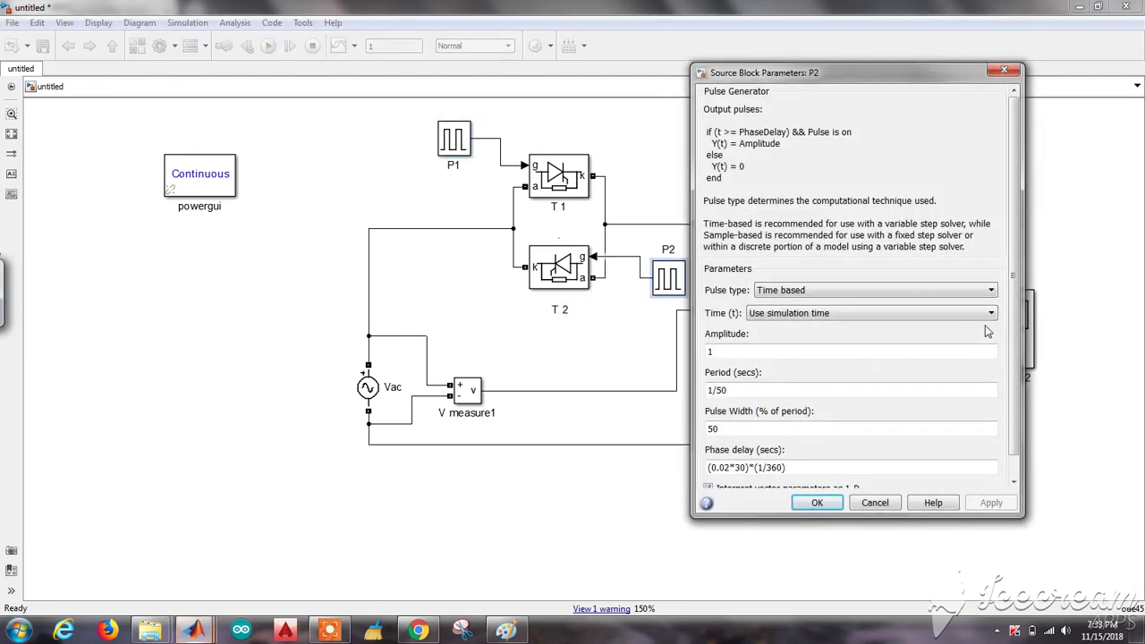
{"action": "left_click_drag", "start_coordinate": [1019, 321], "coordinate": [1017, 372]}
{"action": "left_click", "coordinate": [736, 445]}
{"action": "key", "text": "ctrl+a"}
{"action": "key", "text": "Right"}
{"action": "key", "text": "Left"}
{"action": "key", "text": "Left"}
{"action": "key", "text": "Left"}
{"action": "key", "text": "Left"}
{"action": "key", "text": "Left"}
{"action": "key", "text": "Left"}
{"action": "key", "text": "Left"}
{"action": "key", "text": "Left"}
{"action": "key", "text": "Left"}
{"action": "key", "text": "Left"}
{"action": "key", "text": "Left"}
{"action": "type", "text": "("}
{"action": "key", "text": "Right"}
{"action": "key", "text": "Right"}
{"action": "type", "text": "+1"}
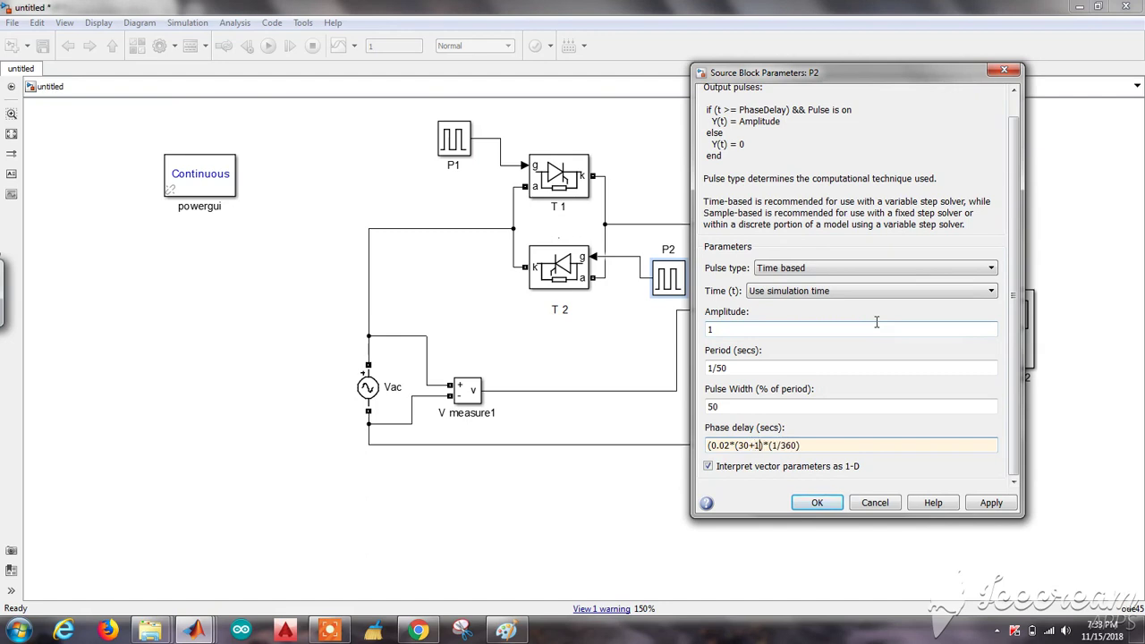
{"action": "type", "text": "80)"}
{"action": "left_click", "coordinate": [816, 503]}
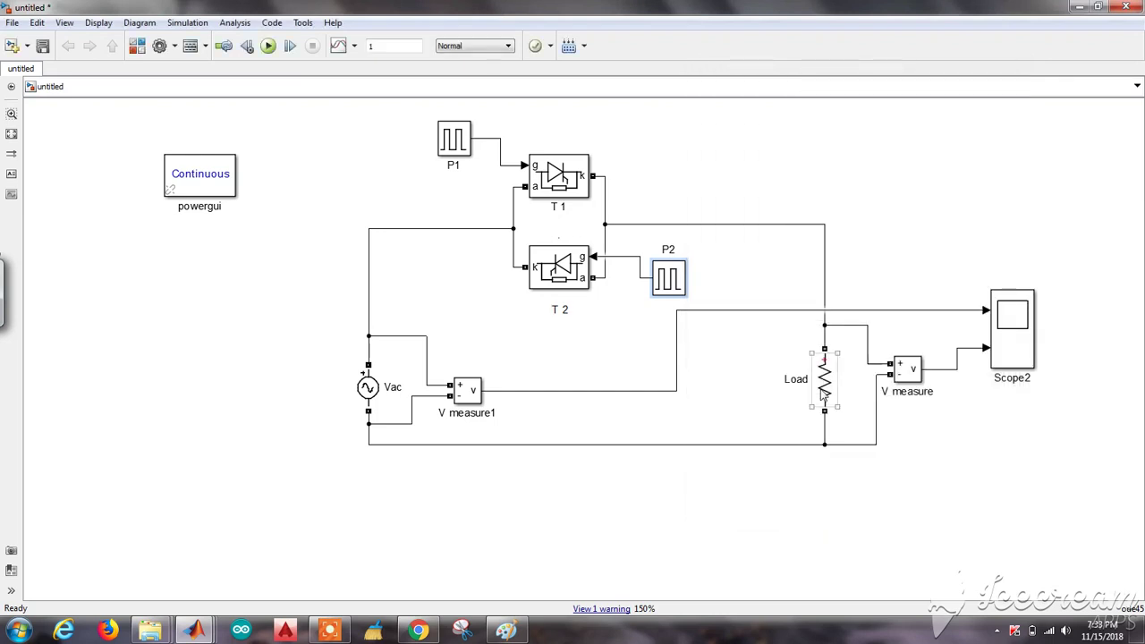
- Set the Load block's resistance to 30 ohms
{"action": "double_click", "coordinate": [824, 383]}
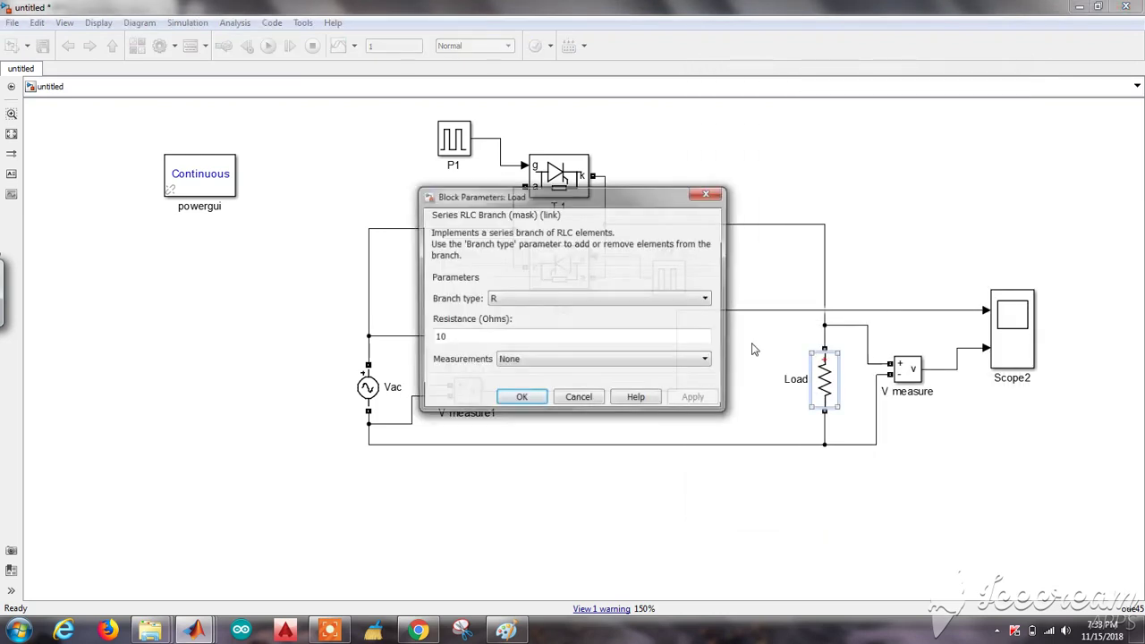
{"action": "double_click", "coordinate": [562, 335]}
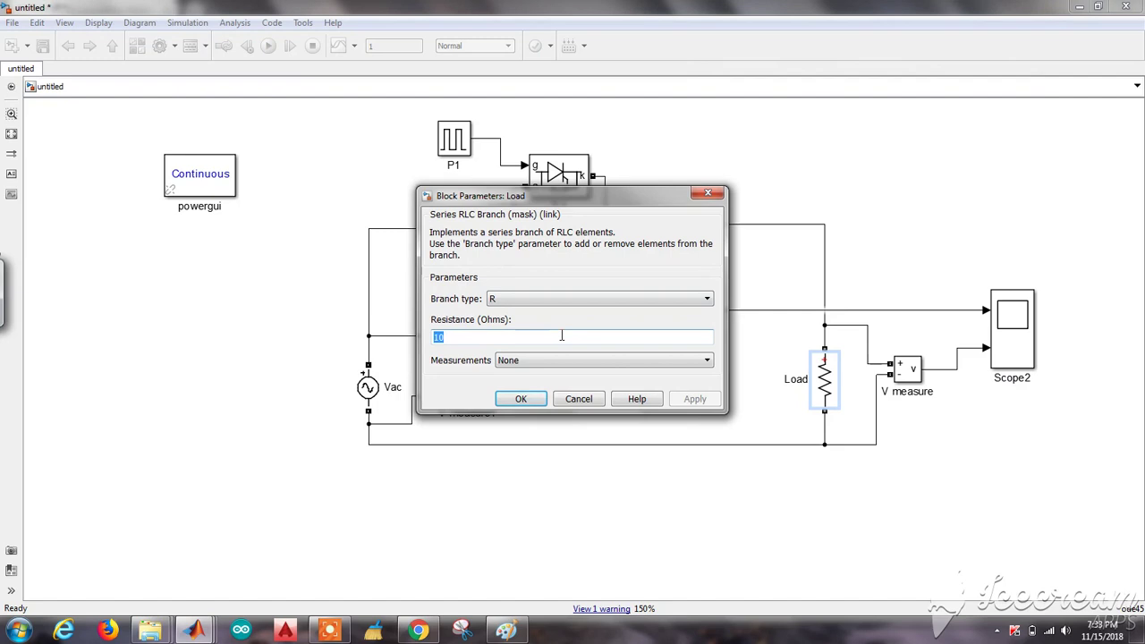
{"action": "type", "text": "30"}
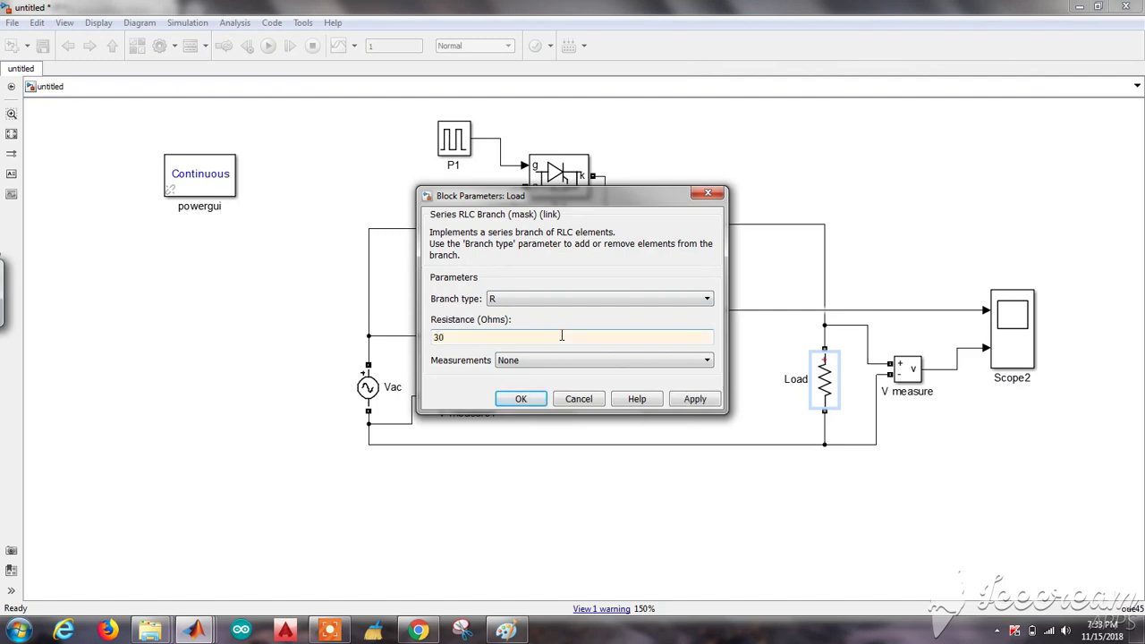
{"action": "key", "text": "Return"}
- Set the peak amplitude of the AC voltage source Vac to sqrt(2)*220
{"action": "left_click", "coordinate": [374, 391]}
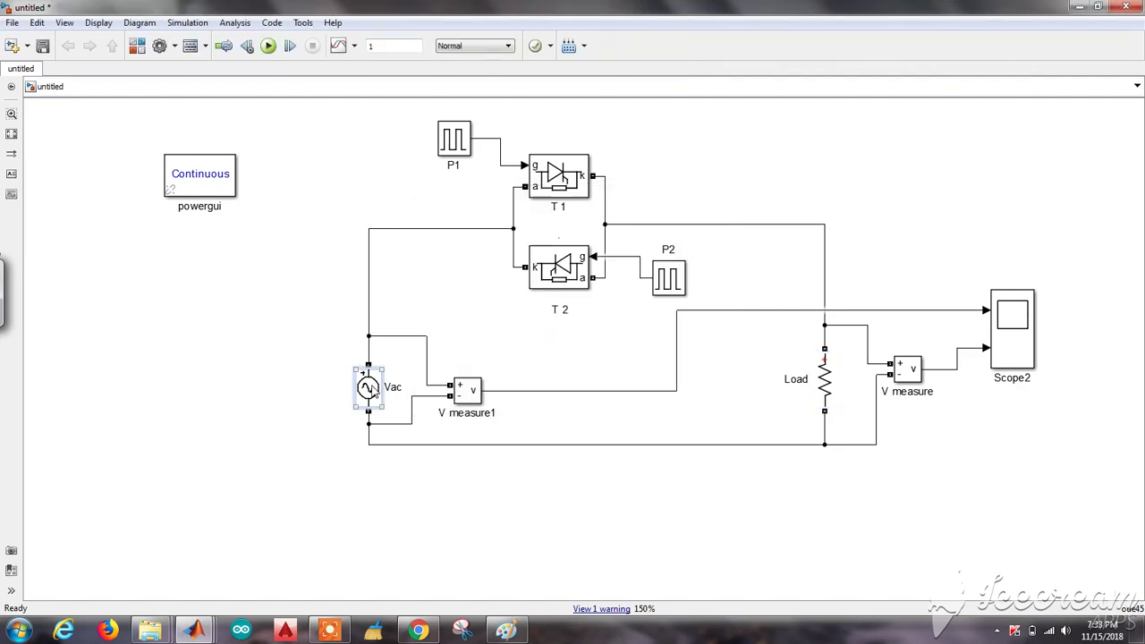
{"action": "double_click", "coordinate": [374, 391]}
{"action": "left_click", "coordinate": [500, 250]}
{"action": "key", "text": "shift+Home"}
{"action": "key", "text": "shift+Right"}
{"action": "key", "text": "shift+Right"}
{"action": "key", "text": "shift+Right"}
{"action": "key", "text": "shift+Right"}
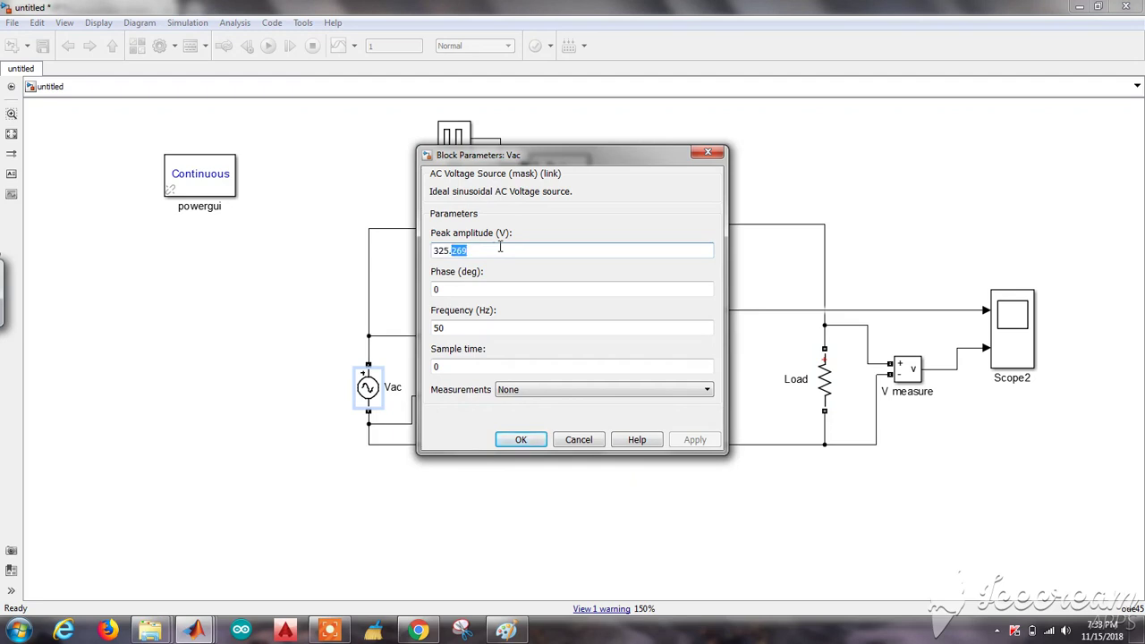
{"action": "key", "text": "shift+Home"}
{"action": "type", "text": "SQRT"}
{"action": "key", "text": "BackSpace"}
{"action": "key", "text": "BackSpace"}
{"action": "key", "text": "BackSpace"}
{"action": "key", "text": "BackSpace"}
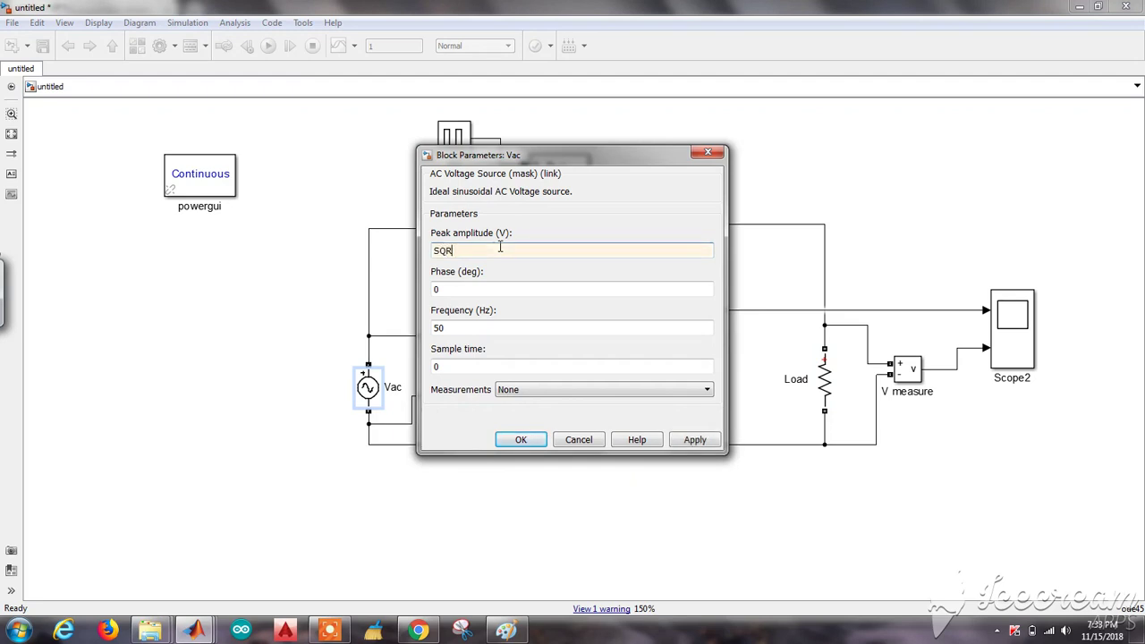
{"action": "type", "text": "sqrt(2)*220"}
{"action": "left_click", "coordinate": [527, 440]}
{"action": "left_click", "coordinate": [778, 268]}
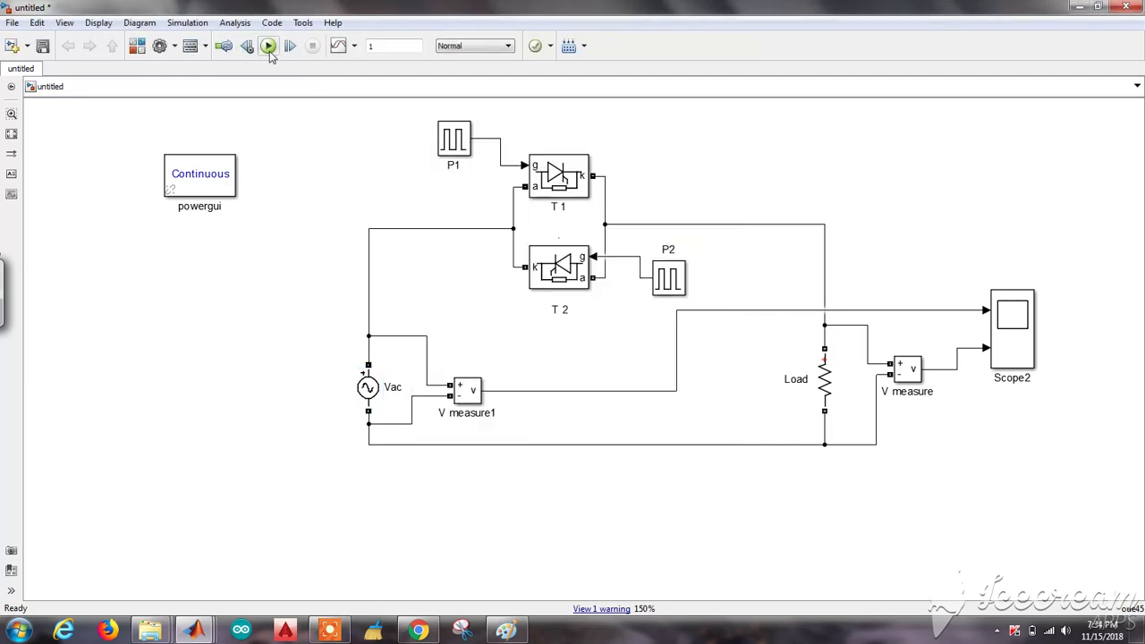
- Set the simulation stop time to 0.02 and run the simulation
{"action": "left_click", "coordinate": [403, 50]}
{"action": "type", "text": "0.02"}
{"action": "left_click", "coordinate": [268, 47]}
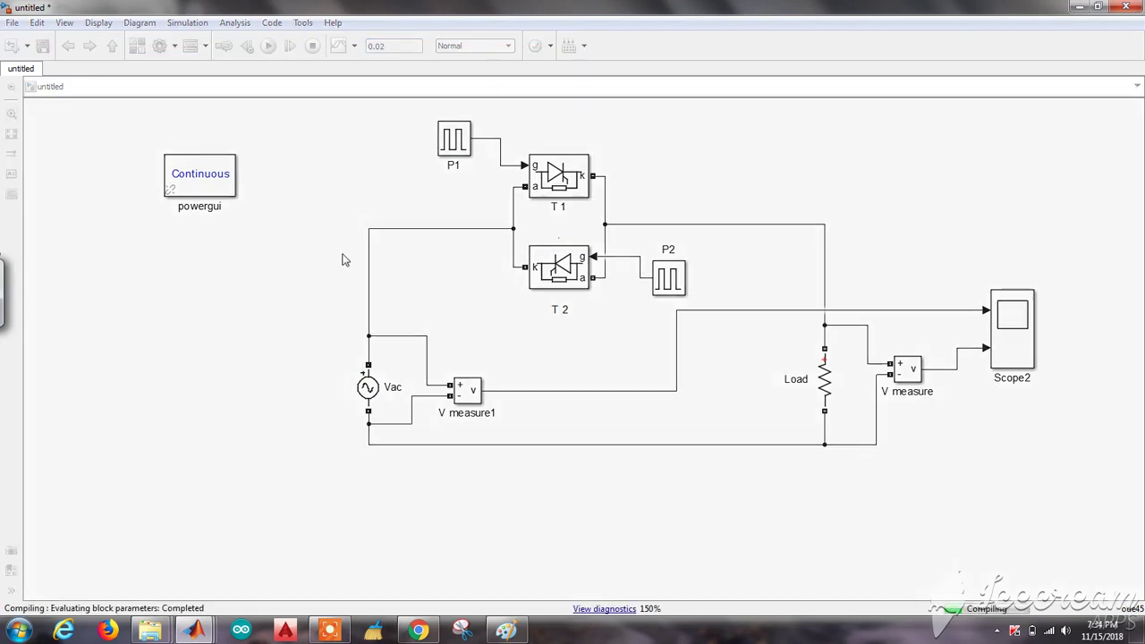
- Open Scope2 full screen, examine the source and load voltage waveforms, and close the scope
{"action": "double_click", "coordinate": [1009, 348]}
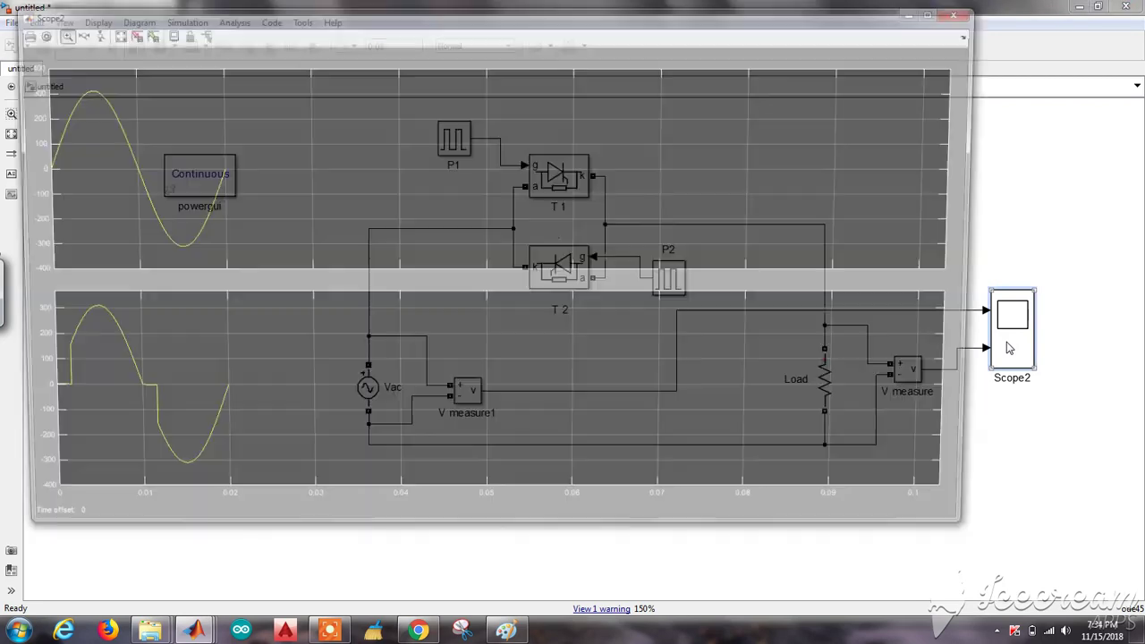
{"action": "right_click", "coordinate": [556, 213]}
{"action": "left_click", "coordinate": [598, 240]}
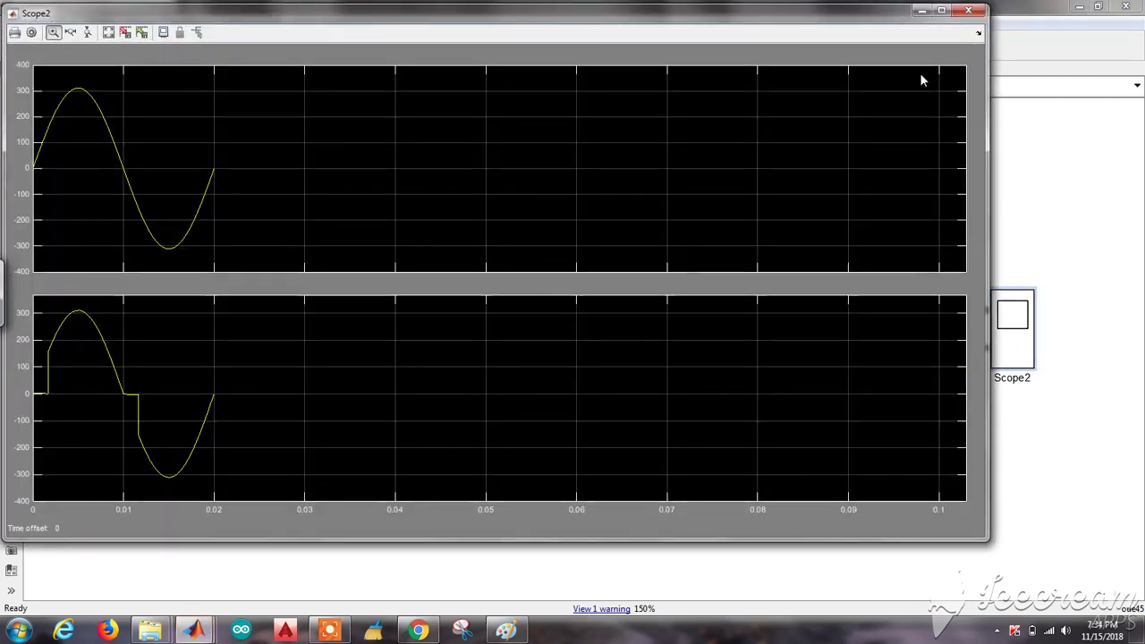
{"action": "left_click", "coordinate": [942, 11]}
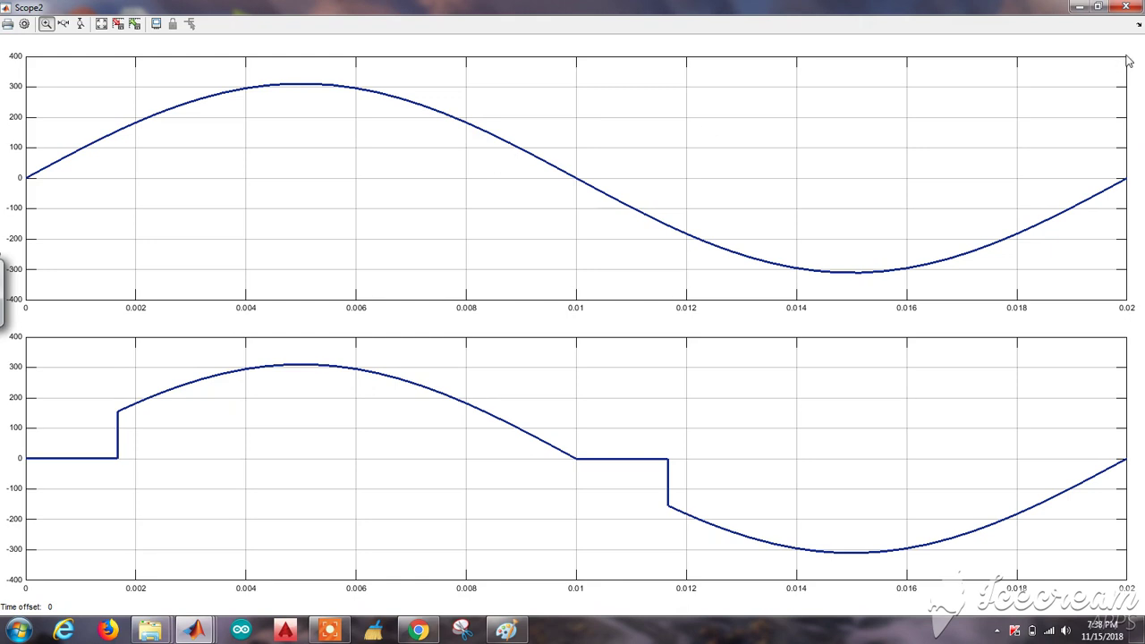
{"action": "left_click", "coordinate": [1125, 6]}
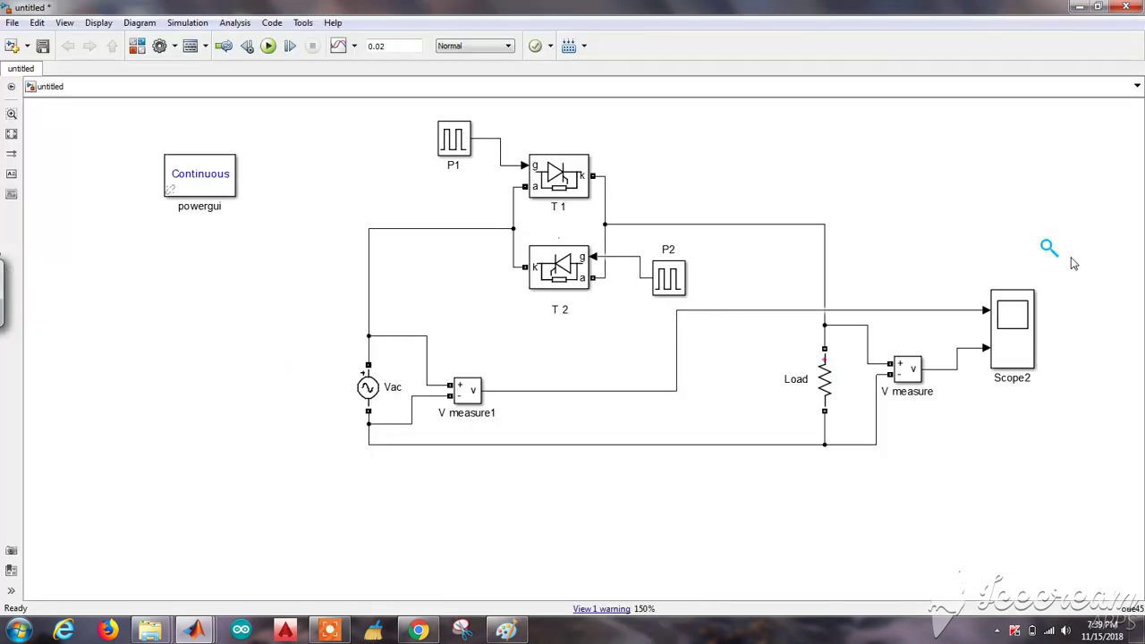
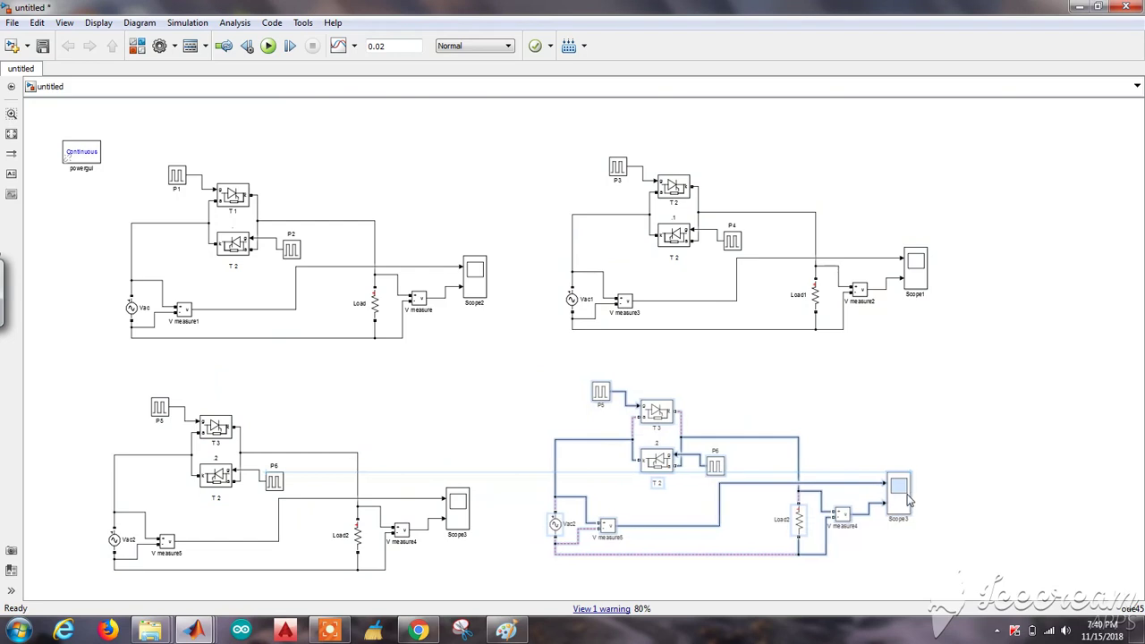
- Edit the phase delay of pulse generator P3 to give the second circuit its own firing angle
{"action": "left_click", "coordinate": [364, 231]}
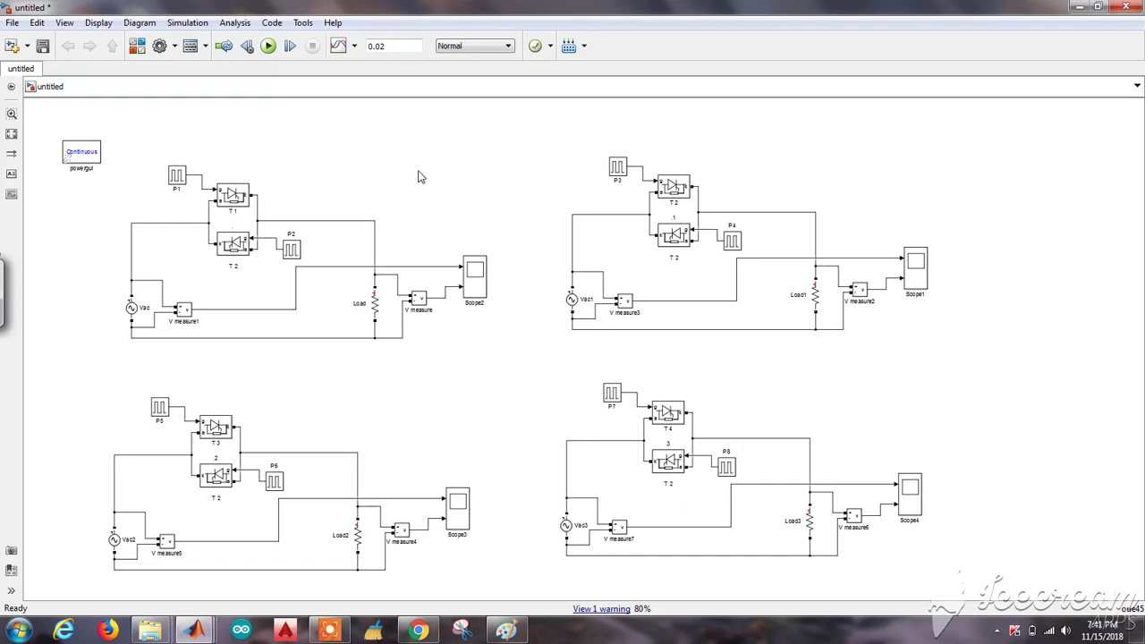
{"action": "left_click", "coordinate": [618, 170]}
{"action": "double_click", "coordinate": [618, 170]}
{"action": "triple_click", "coordinate": [681, 407]}
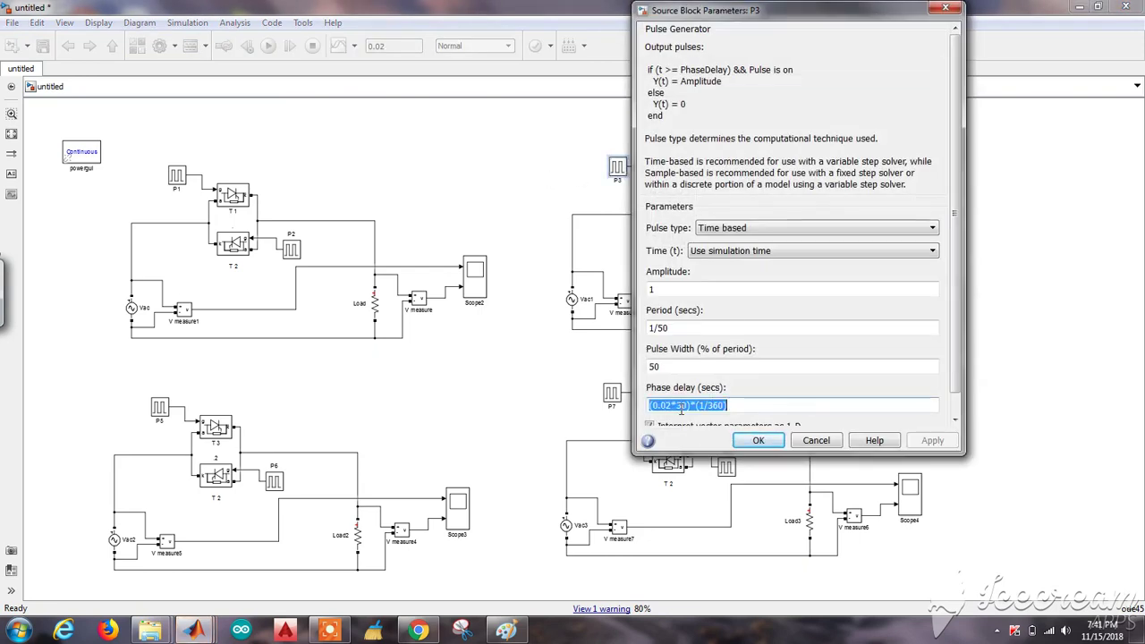
{"action": "key", "text": "End"}
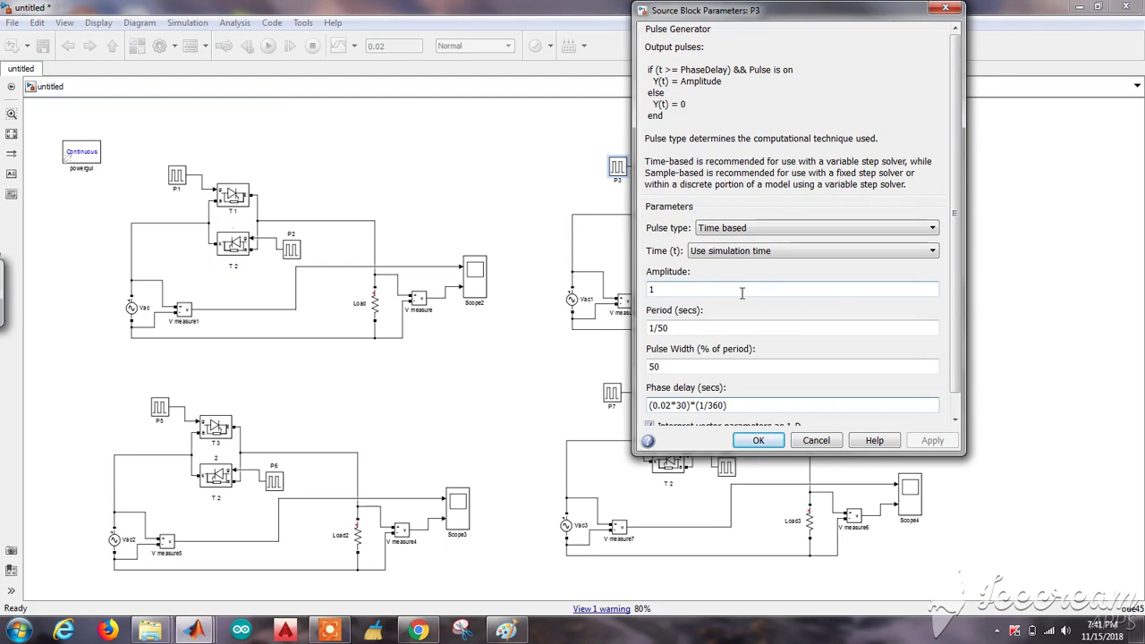
{"action": "key", "text": "Return"}
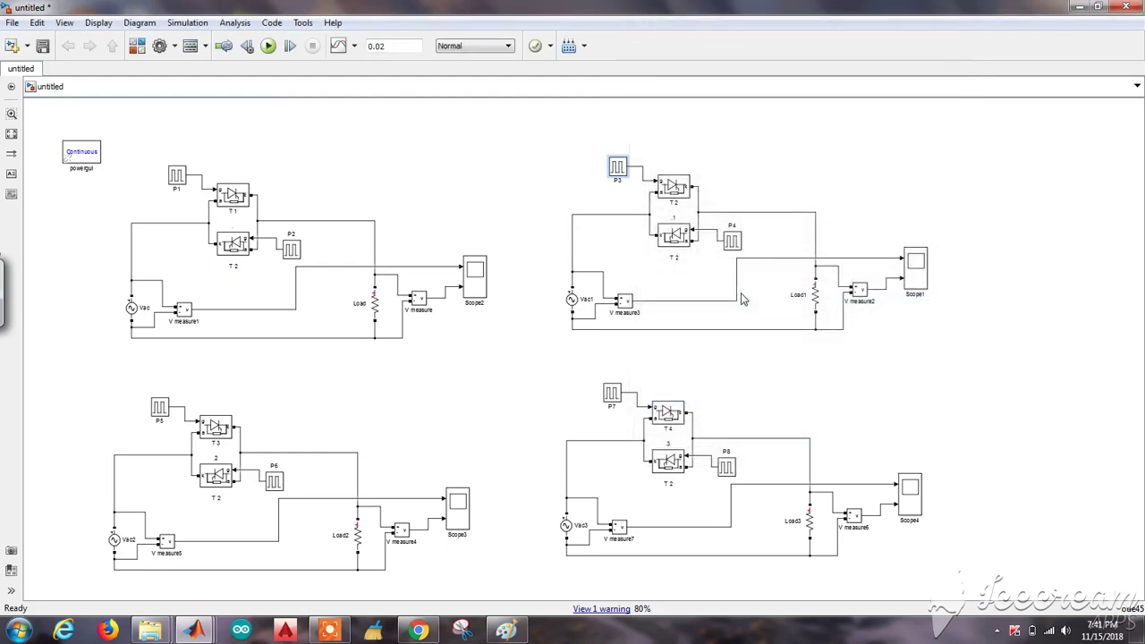
- Change the firing angle in pulse generator P4's phase delay expression to 60, keeping the 180-degree offset
{"action": "double_click", "coordinate": [731, 239]}
{"action": "triple_click", "coordinate": [808, 430]}
{"action": "key", "text": "End"}
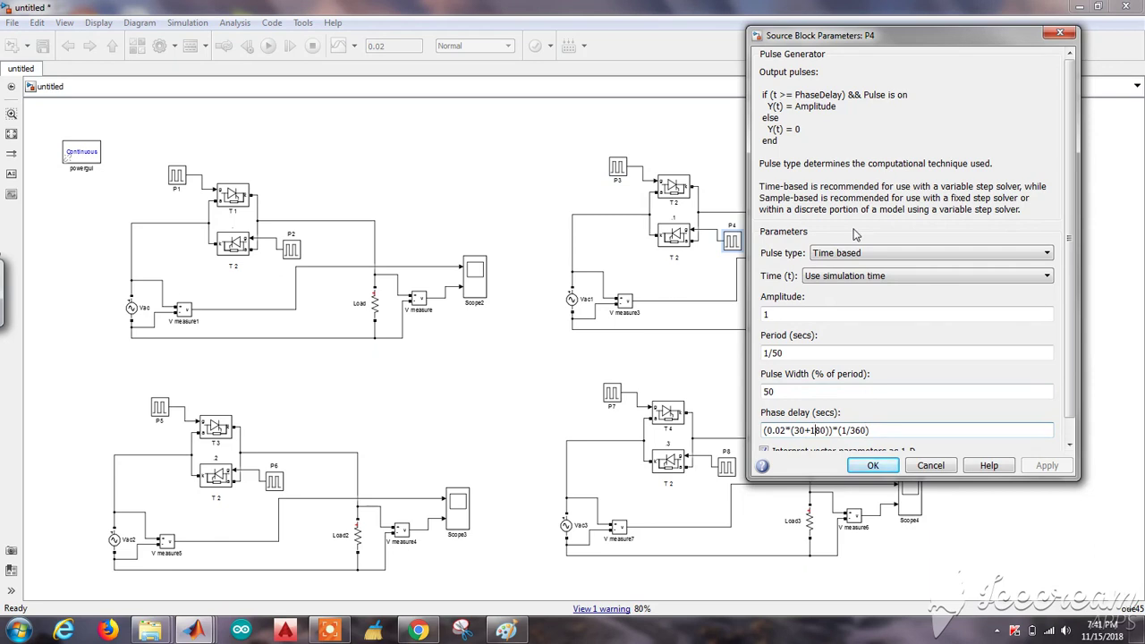
{"action": "key", "text": "BackSpace"}
{"action": "key", "text": "BackSpace"}
{"action": "type", "text": "60"}
{"action": "key", "text": "Return"}
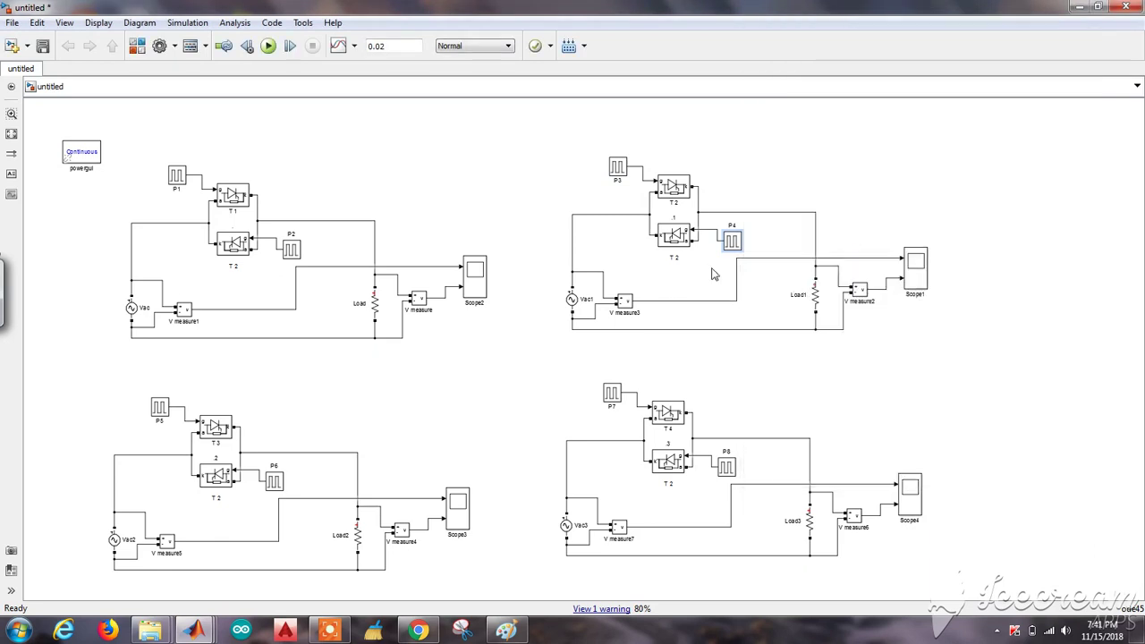
- Set the phase delay of pulse generator P5 to (0.02*90)*(1/360)
{"action": "double_click", "coordinate": [160, 407]}
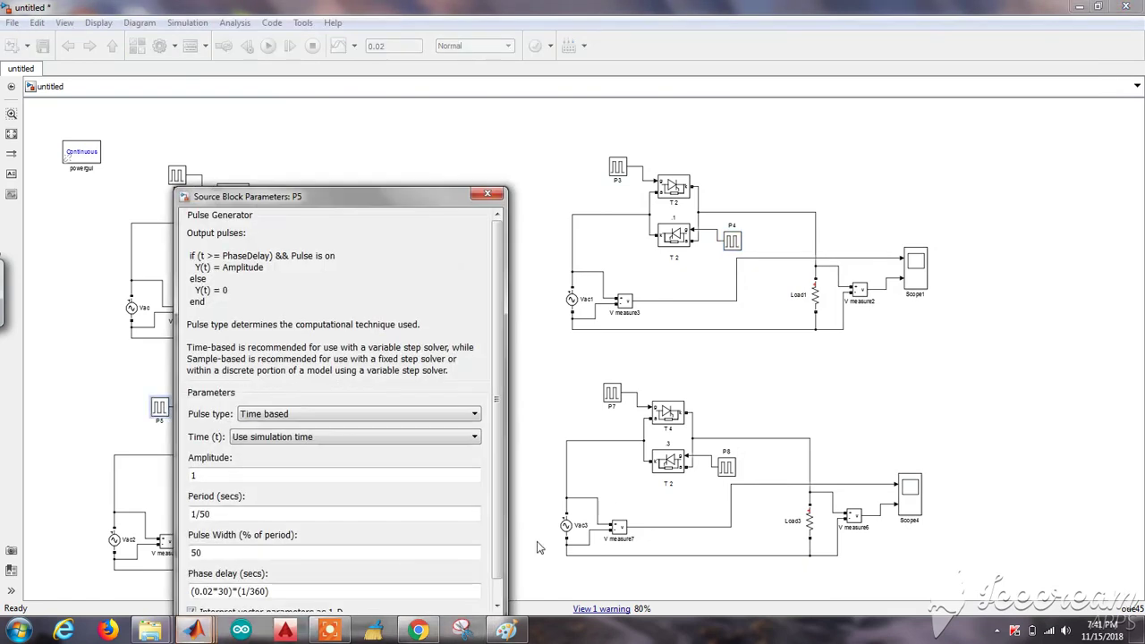
{"action": "triple_click", "coordinate": [287, 591]}
{"action": "key", "text": "End"}
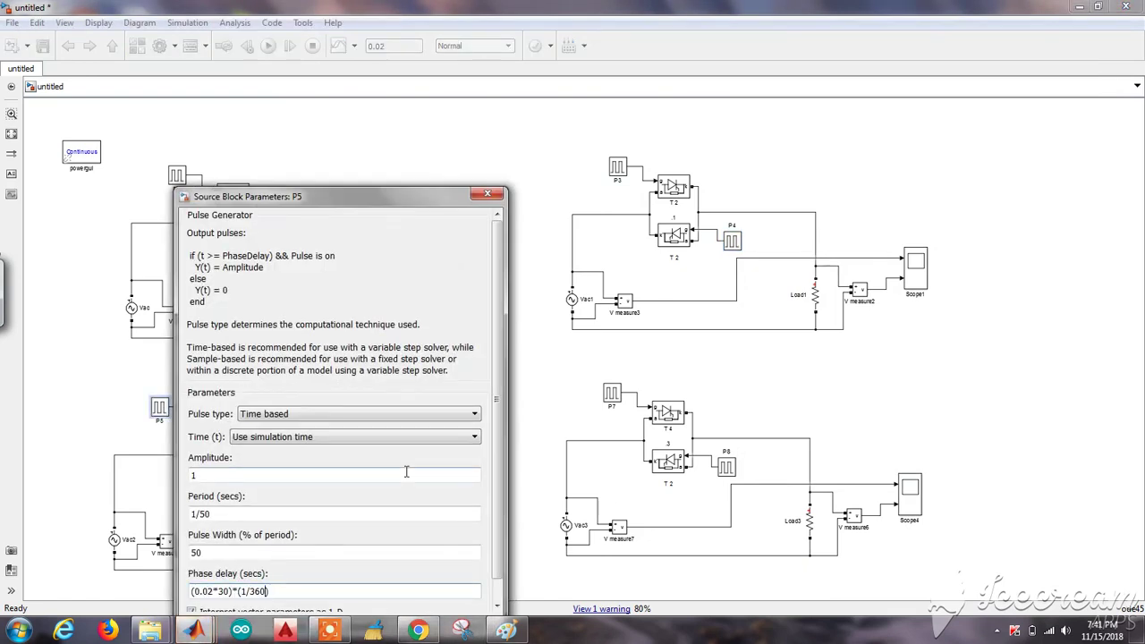
{"action": "key", "text": "BackSpace"}
{"action": "type", "text": "9"}
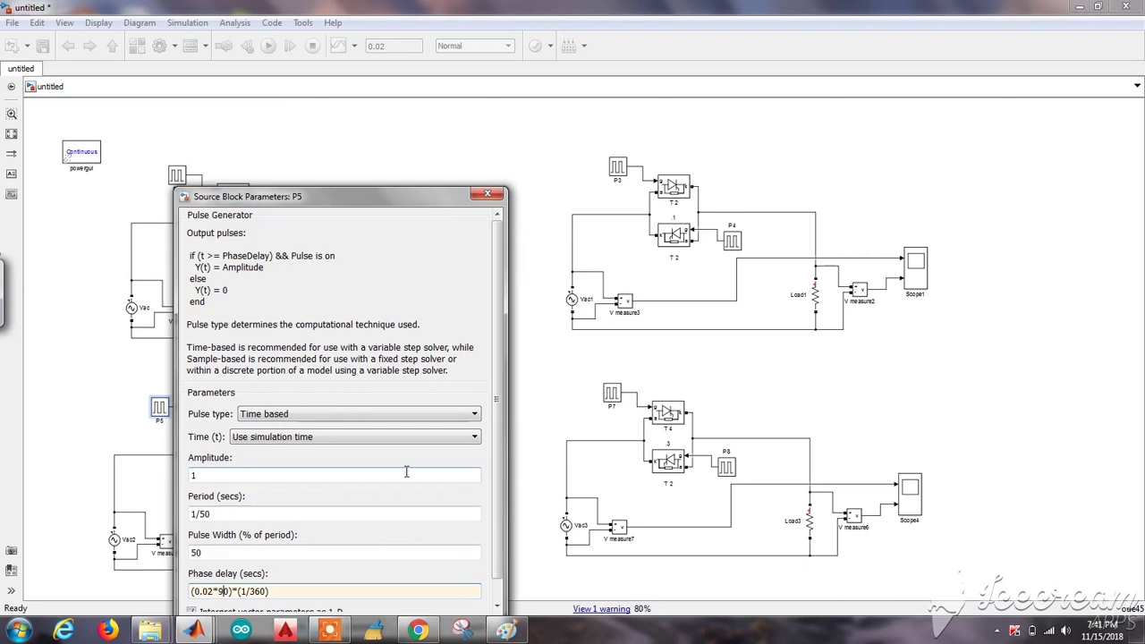
{"action": "key", "text": "Return"}
- Place a copy of Scope1 in the empty space beside the circuits and set its number of axes to 5
{"action": "left_click", "coordinate": [910, 492]}
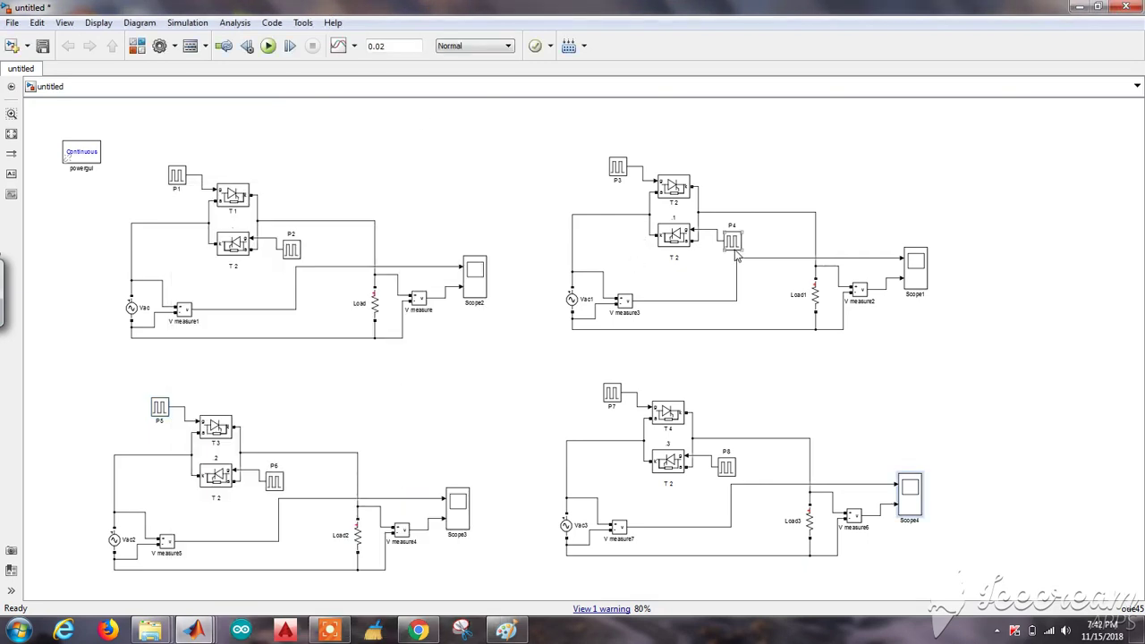
{"action": "left_click", "coordinate": [919, 274]}
{"action": "left_click_drag", "start_coordinate": [918, 274], "coordinate": [1061, 403]}
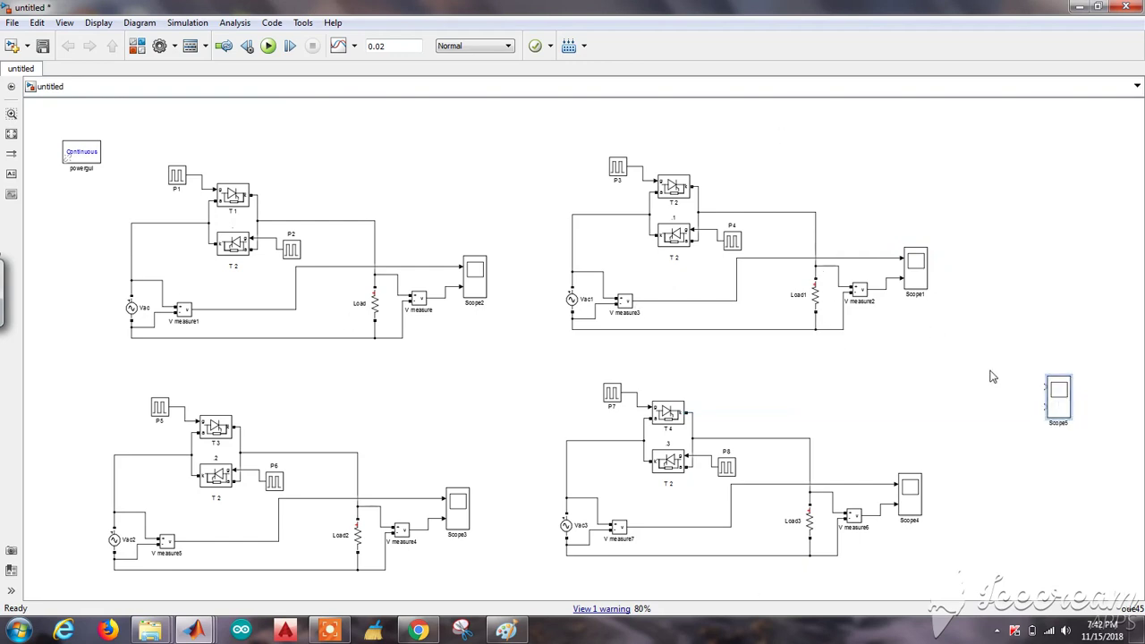
{"action": "double_click", "coordinate": [1058, 401]}
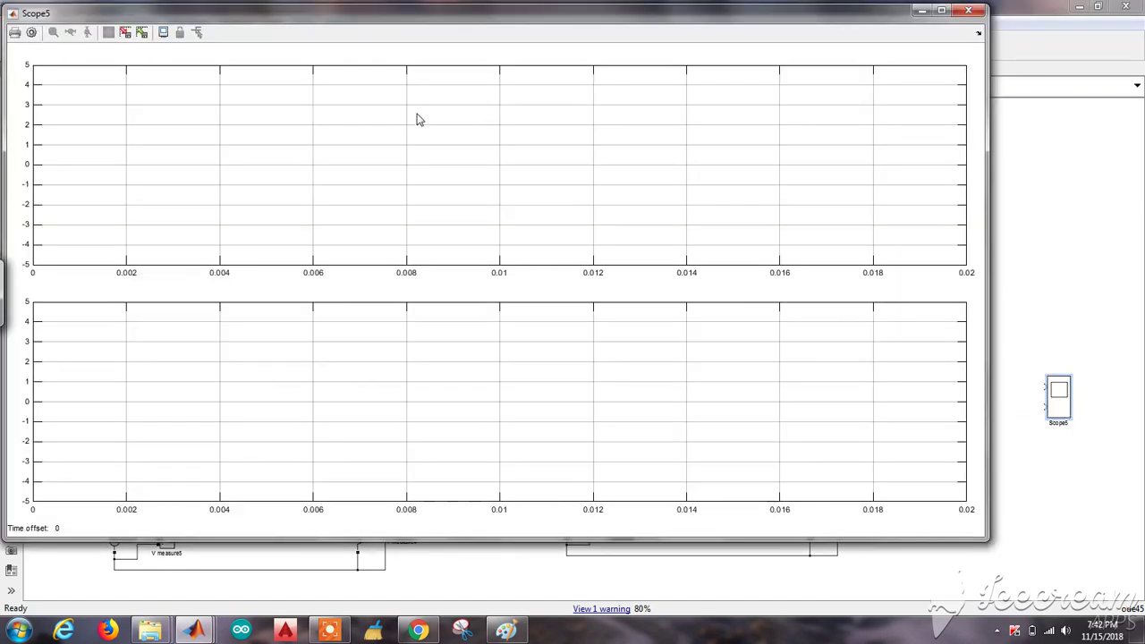
{"action": "left_click", "coordinate": [31, 33]}
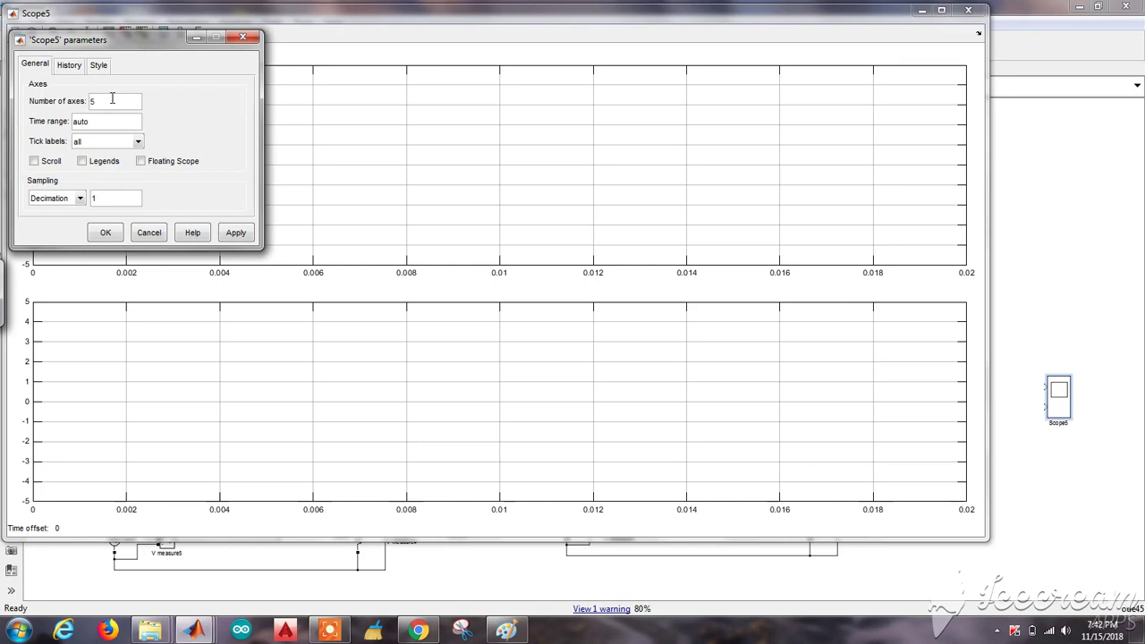
{"action": "left_click", "coordinate": [108, 234]}
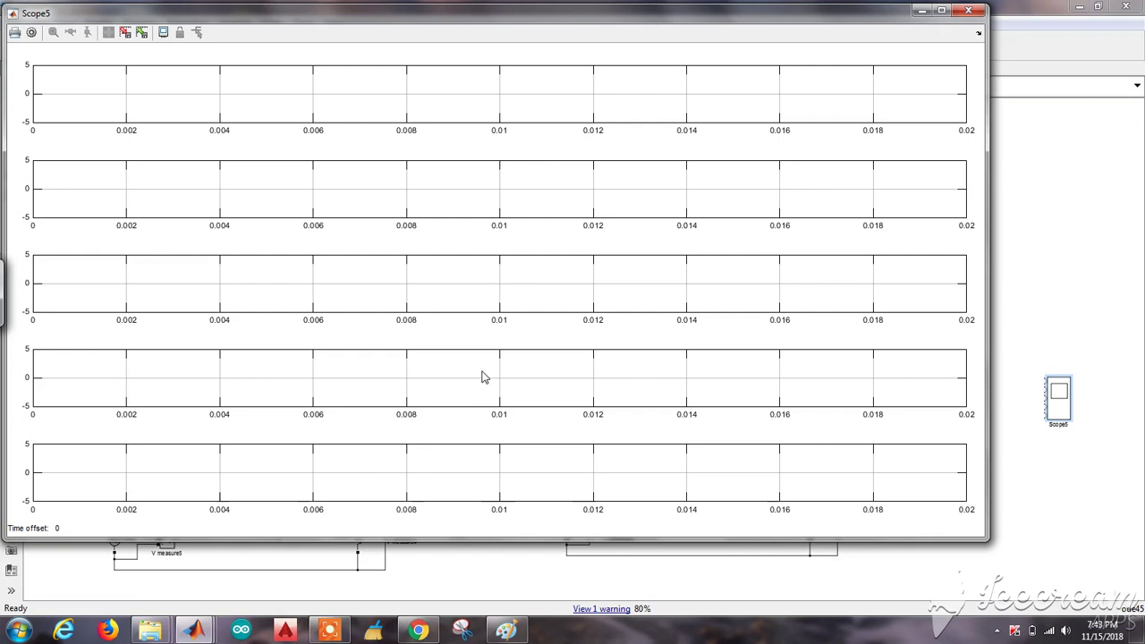
{"action": "left_click", "coordinate": [969, 11]}
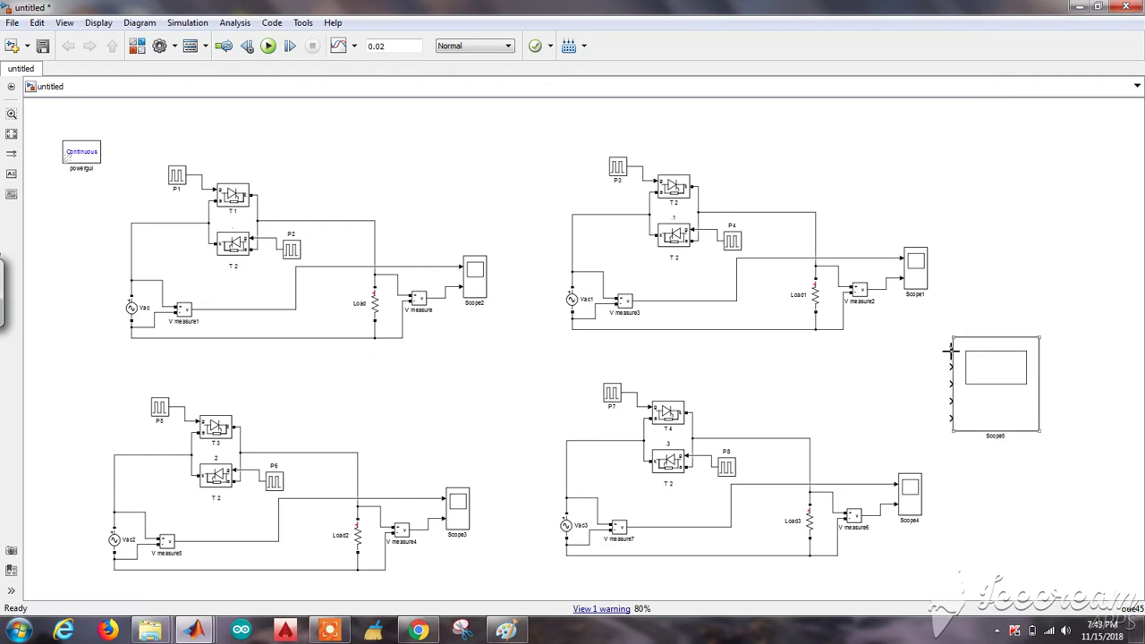
- Wire Scope5's five inputs to the second circuit's source voltage measurement and to the V measure, V measure1, V measure2 and V measure3 outputs
{"action": "left_click_drag", "start_coordinate": [950, 349], "coordinate": [722, 301]}
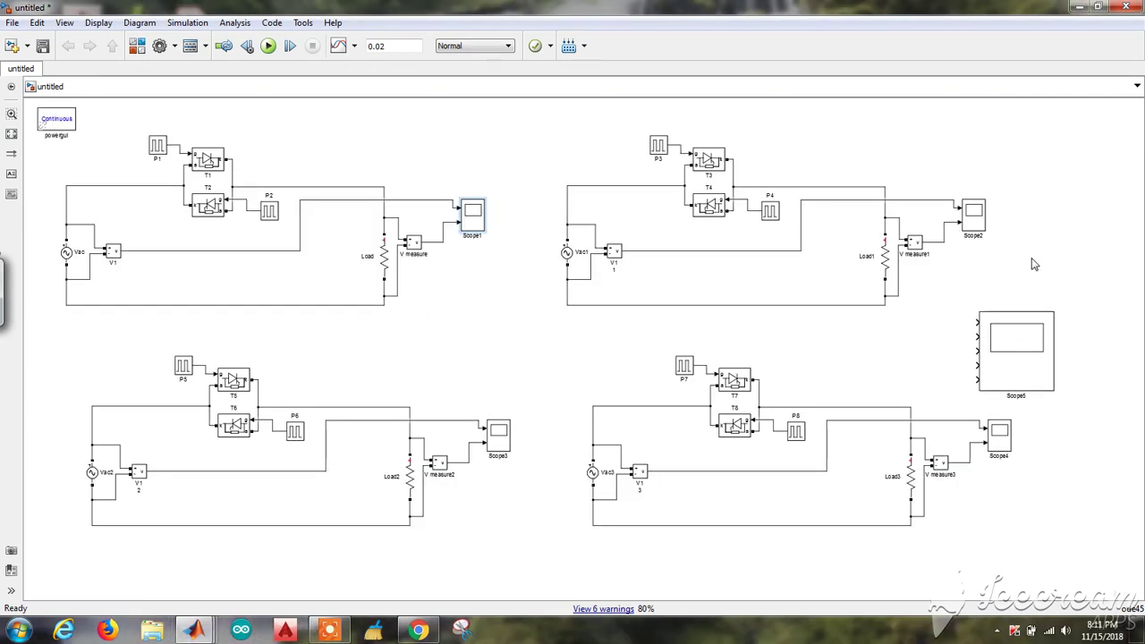
{"action": "left_click_drag", "start_coordinate": [978, 299], "coordinate": [676, 251]}
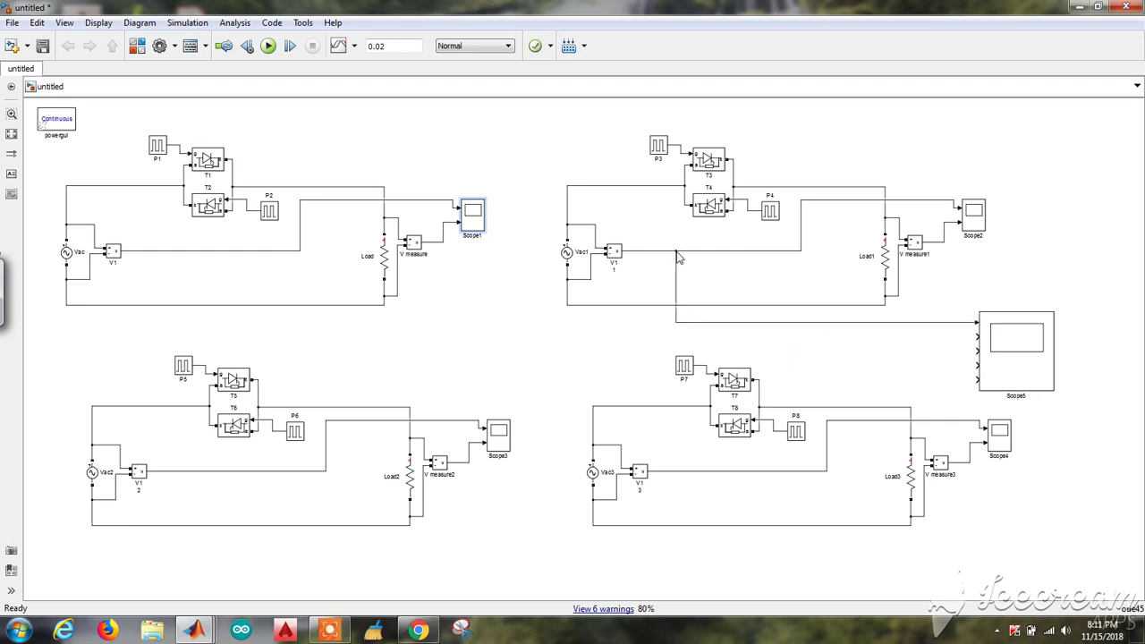
{"action": "left_click_drag", "start_coordinate": [974, 337], "coordinate": [439, 243]}
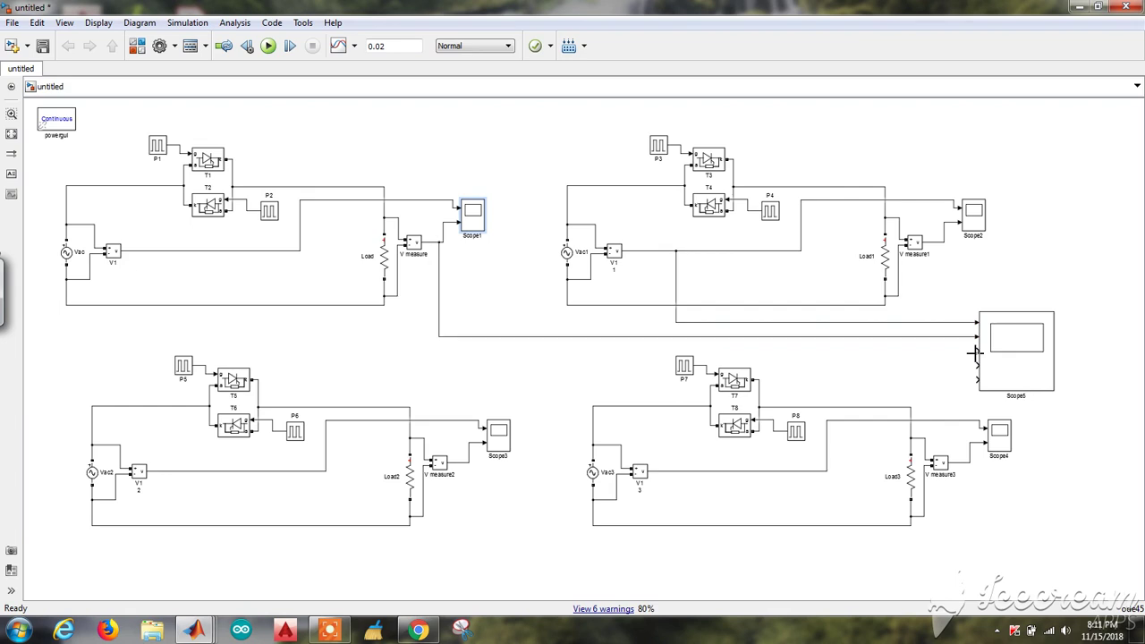
{"action": "mouse_move", "coordinate": [975, 351]}
{"action": "left_mouse_down"}
{"action": "mouse_move", "coordinate": [894, 358]}
{"action": "mouse_move", "coordinate": [951, 263]}
{"action": "mouse_move", "coordinate": [940, 243]}
{"action": "left_mouse_up"}
{"action": "left_click_drag", "start_coordinate": [975, 365], "coordinate": [458, 462]}
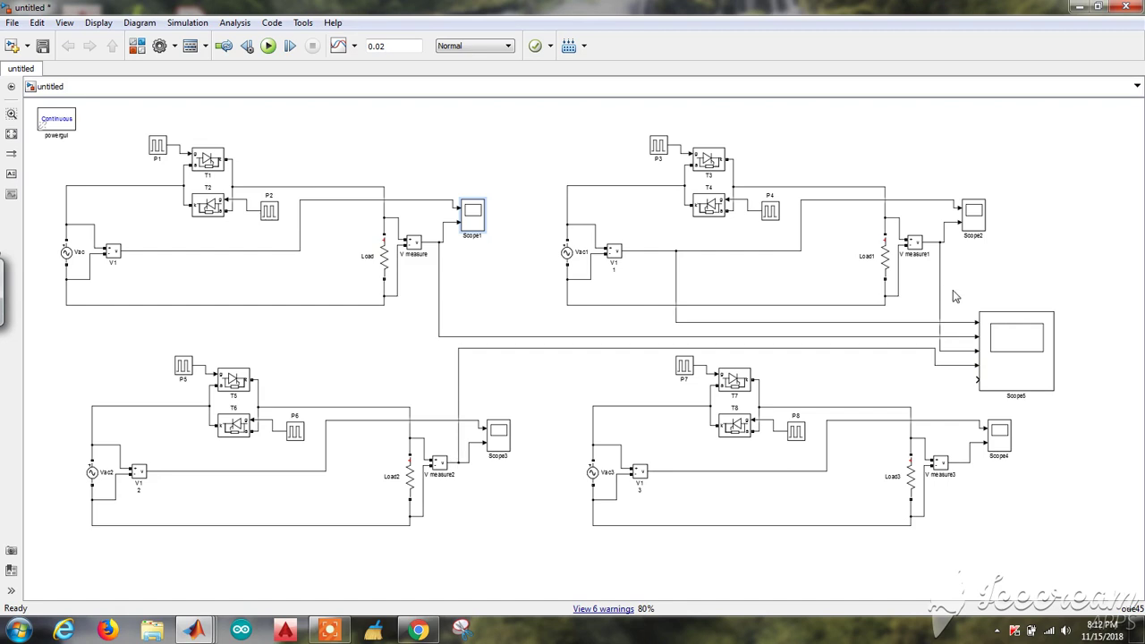
{"action": "left_click_drag", "start_coordinate": [975, 380], "coordinate": [961, 451]}
- Run the simulation with a stop time of 0.04 and compare the source and four load voltage waveforms in Scope5
{"action": "left_click", "coordinate": [402, 48]}
{"action": "left_click", "coordinate": [268, 46]}
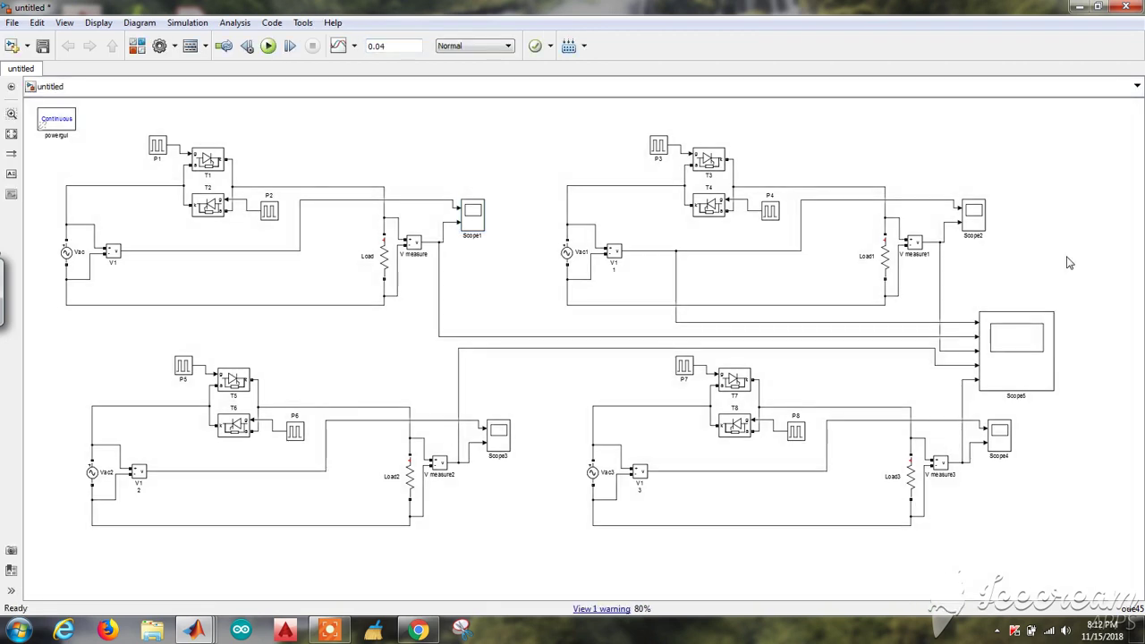
{"action": "left_click", "coordinate": [1018, 356]}
{"action": "double_click", "coordinate": [1017, 356]}
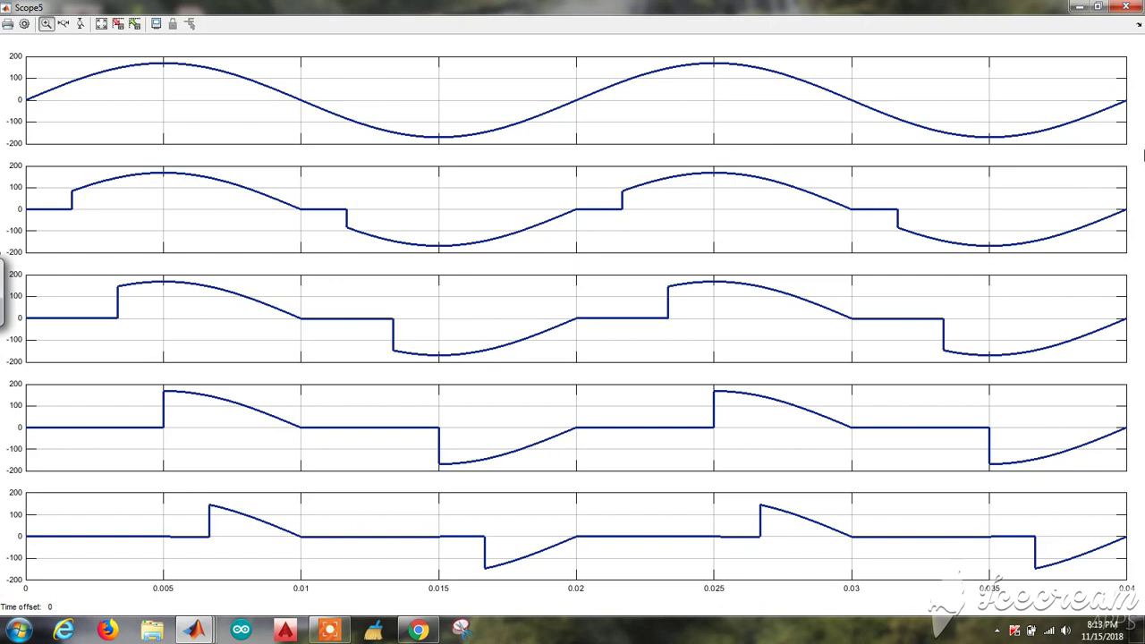
{"action": "left_click", "coordinate": [1128, 7]}
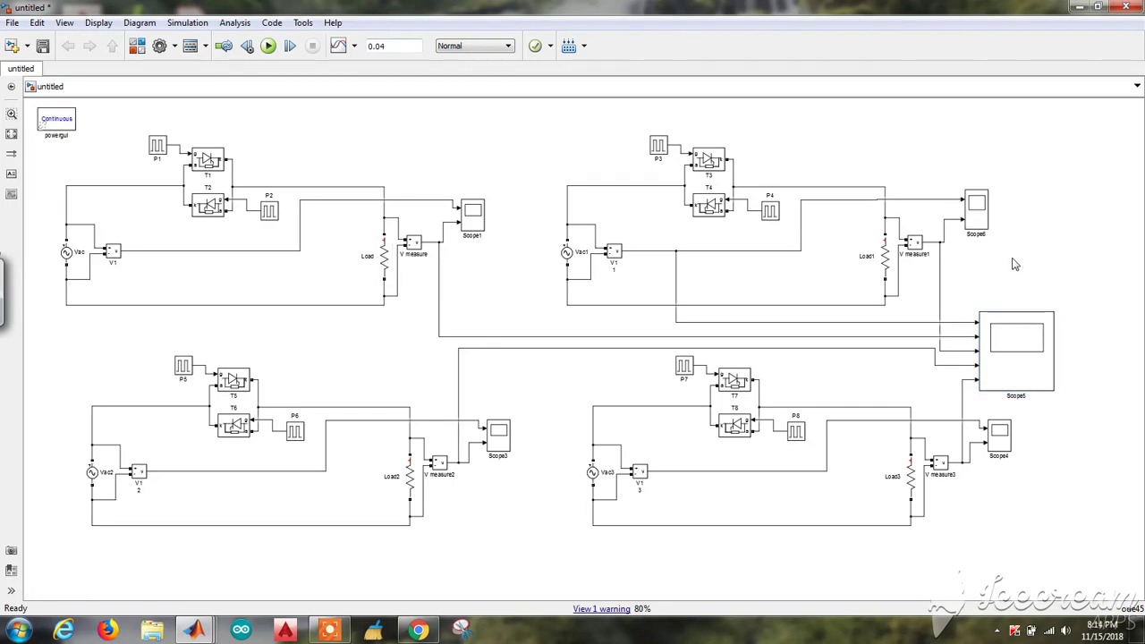
- Change Load1 to an RL branch with a resistance of 20 ohms and an inductance of 10e-3 H
{"action": "double_click", "coordinate": [887, 259]}
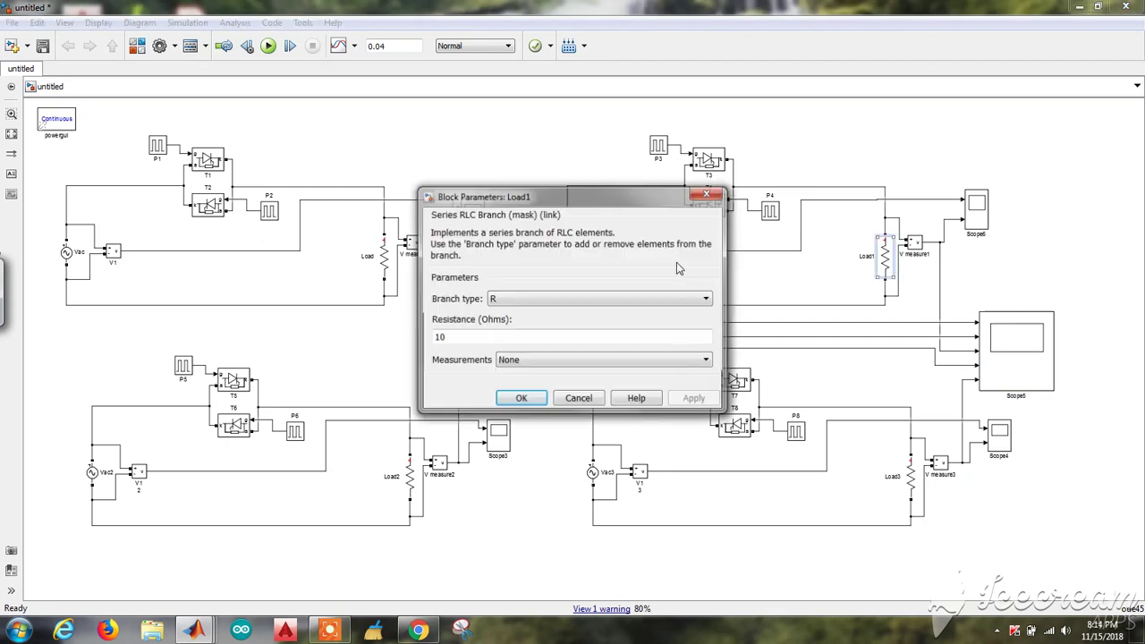
{"action": "left_click", "coordinate": [635, 299]}
{"action": "left_click", "coordinate": [567, 356]}
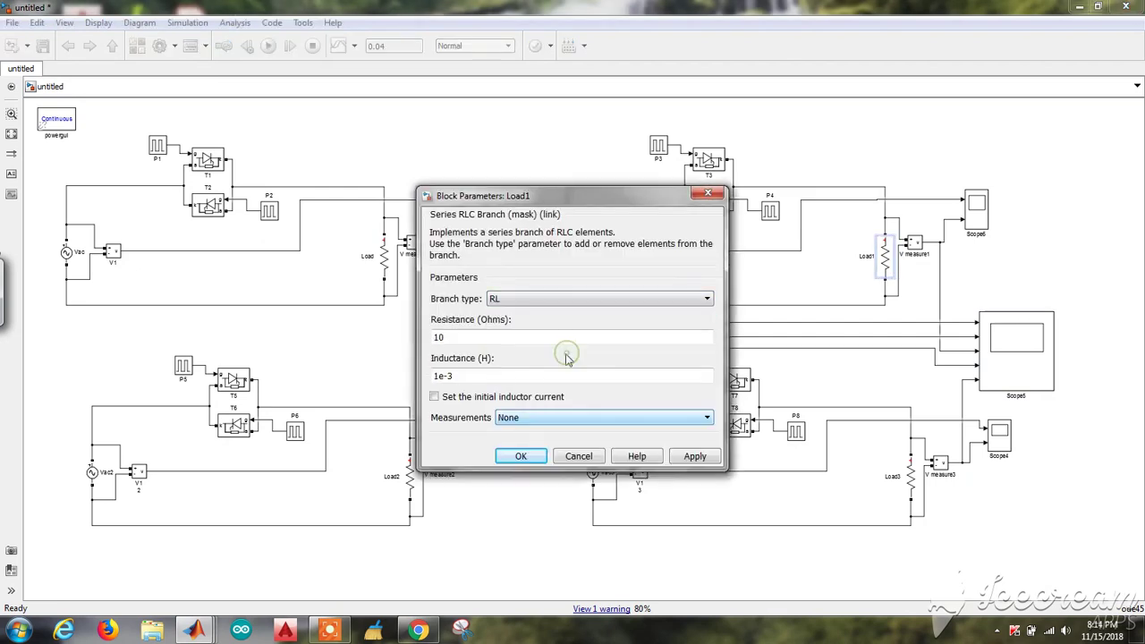
{"action": "double_click", "coordinate": [450, 376]}
{"action": "left_click", "coordinate": [448, 376]}
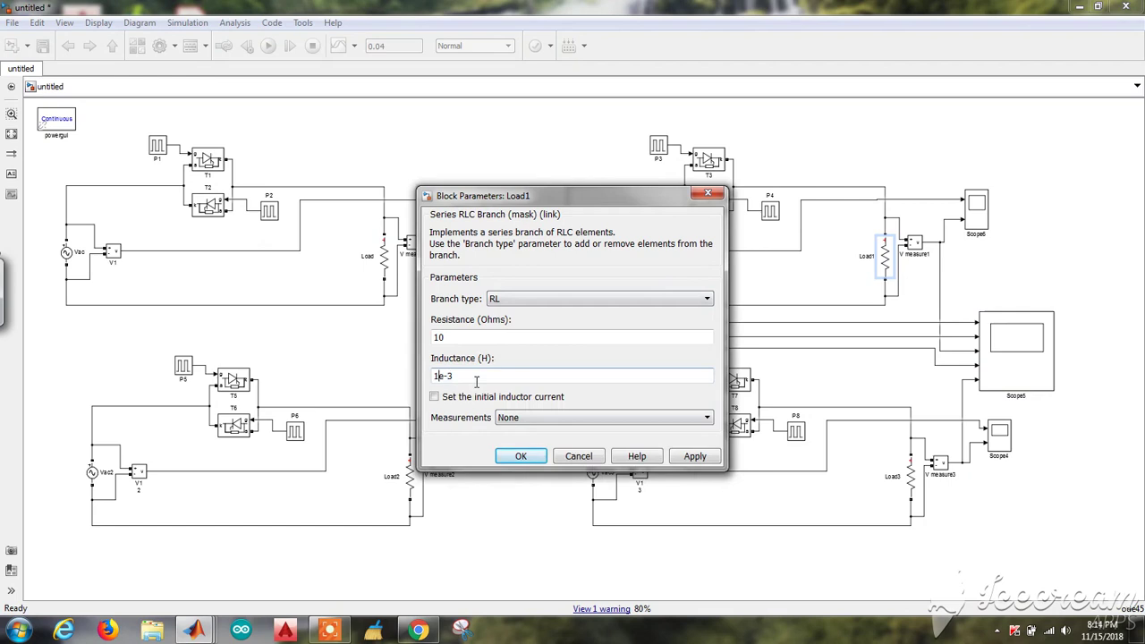
{"action": "type", "text": "0"}
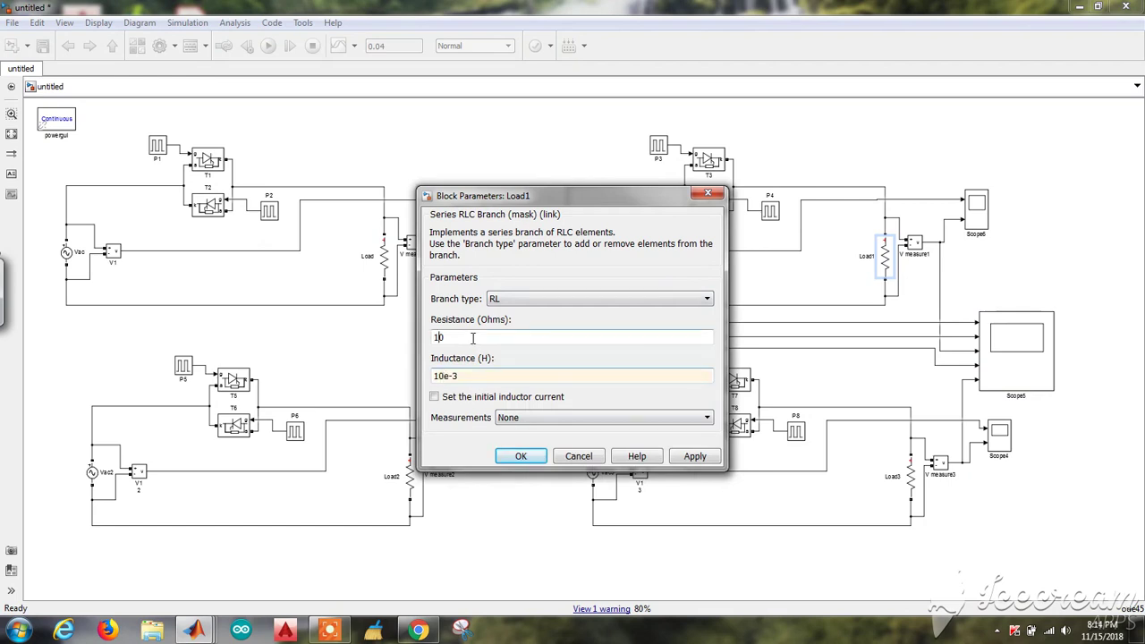
{"action": "key", "text": "BackSpace"}
{"action": "type", "text": "2"}
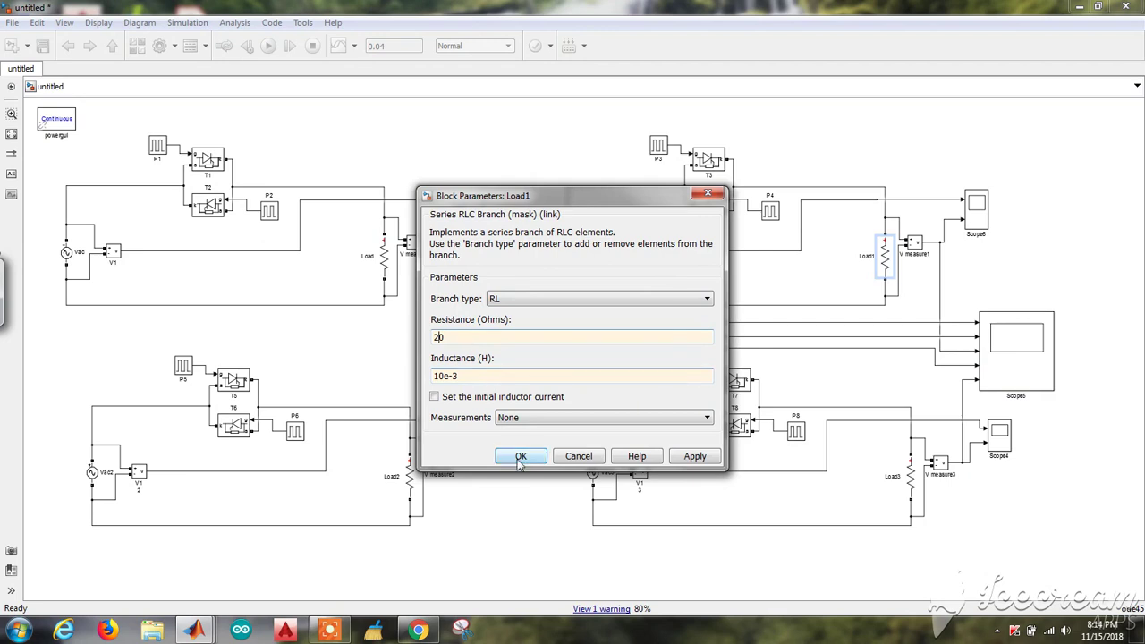
{"action": "left_click", "coordinate": [521, 457]}
- Run the simulation and display the second circuit's waveforms full screen in Scope6
{"action": "left_click", "coordinate": [268, 47]}
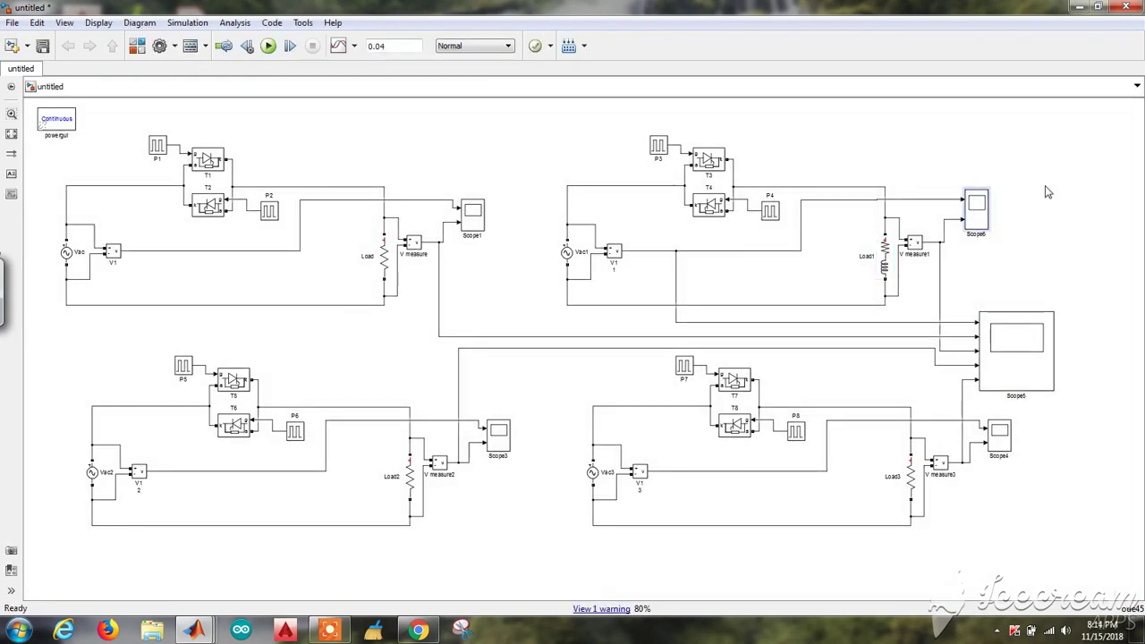
{"action": "double_click", "coordinate": [982, 219]}
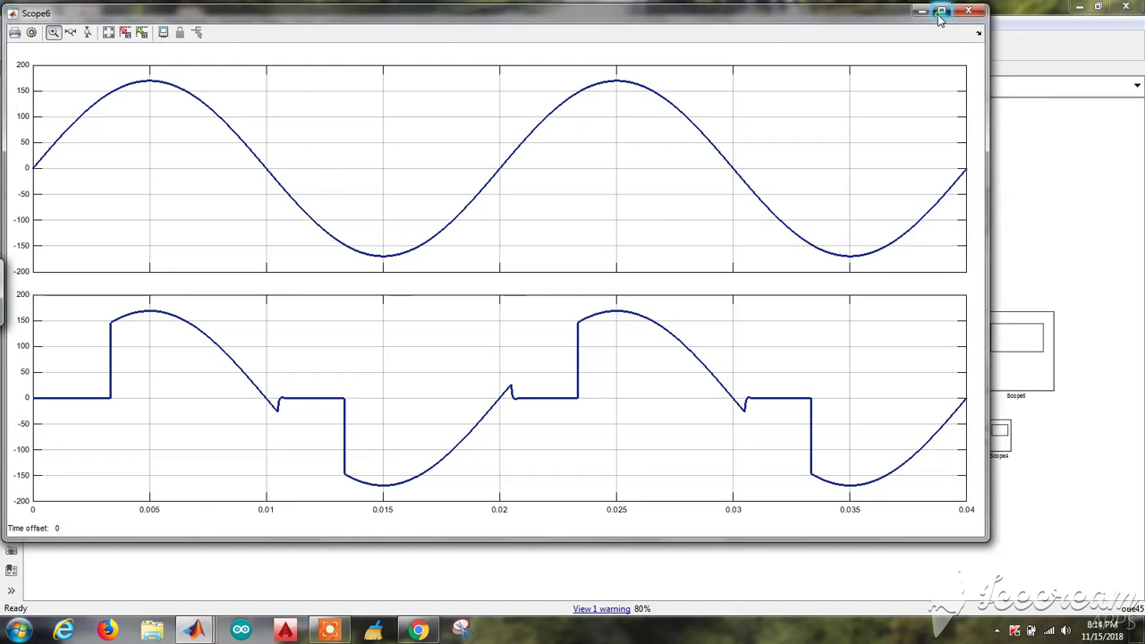
{"action": "left_click", "coordinate": [940, 12]}
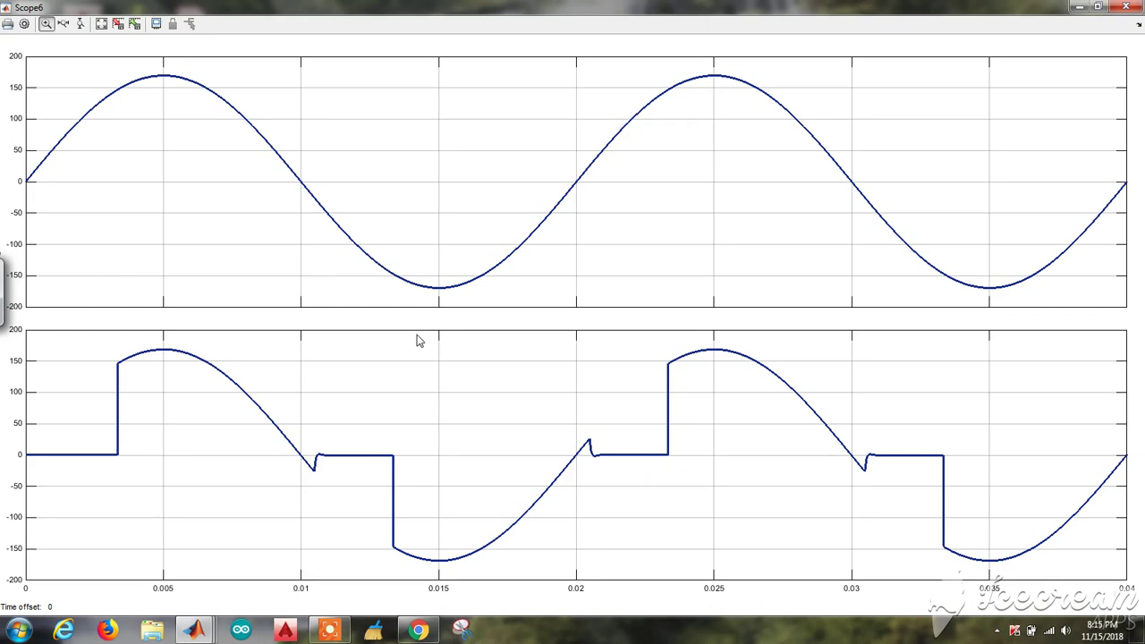
- Zoom in on the load voltage just after 0.01 s to examine the inductive effect, autoscale the axes, and close Scope6
{"action": "left_click_drag", "start_coordinate": [416, 338], "coordinate": [265, 520]}
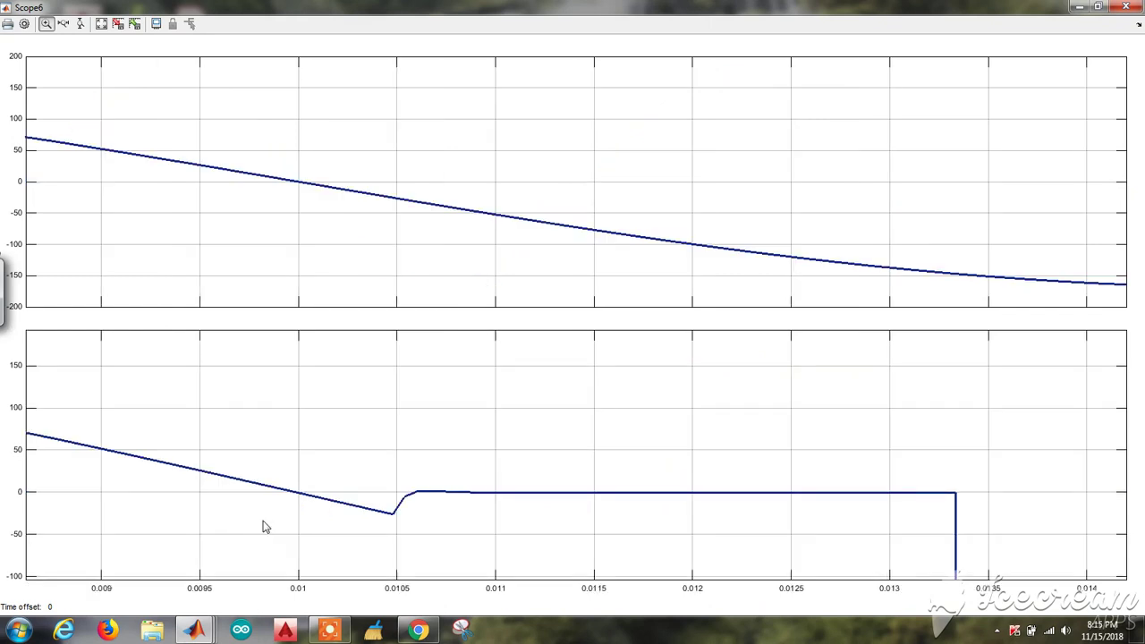
{"action": "right_click", "coordinate": [408, 466]}
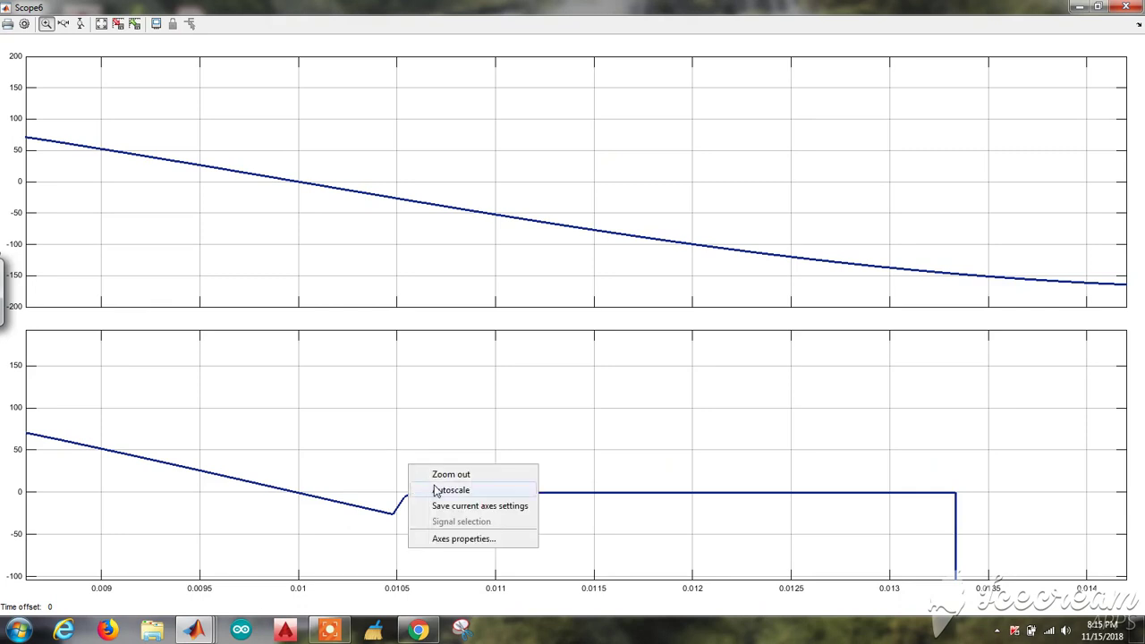
{"action": "left_click", "coordinate": [437, 491]}
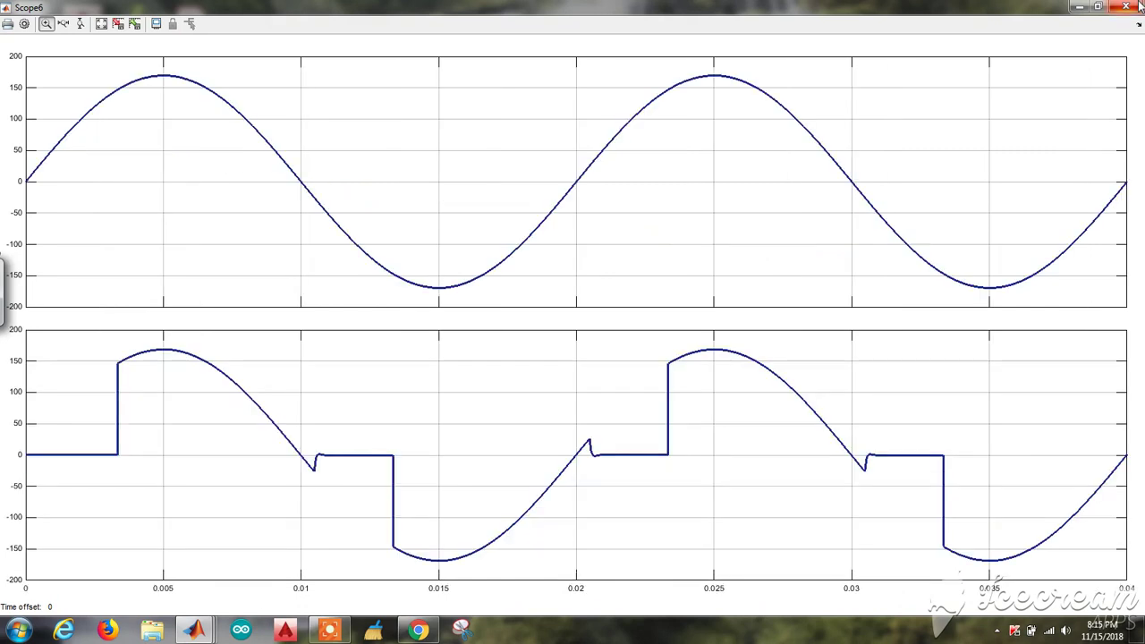
{"action": "left_click", "coordinate": [1128, 6]}
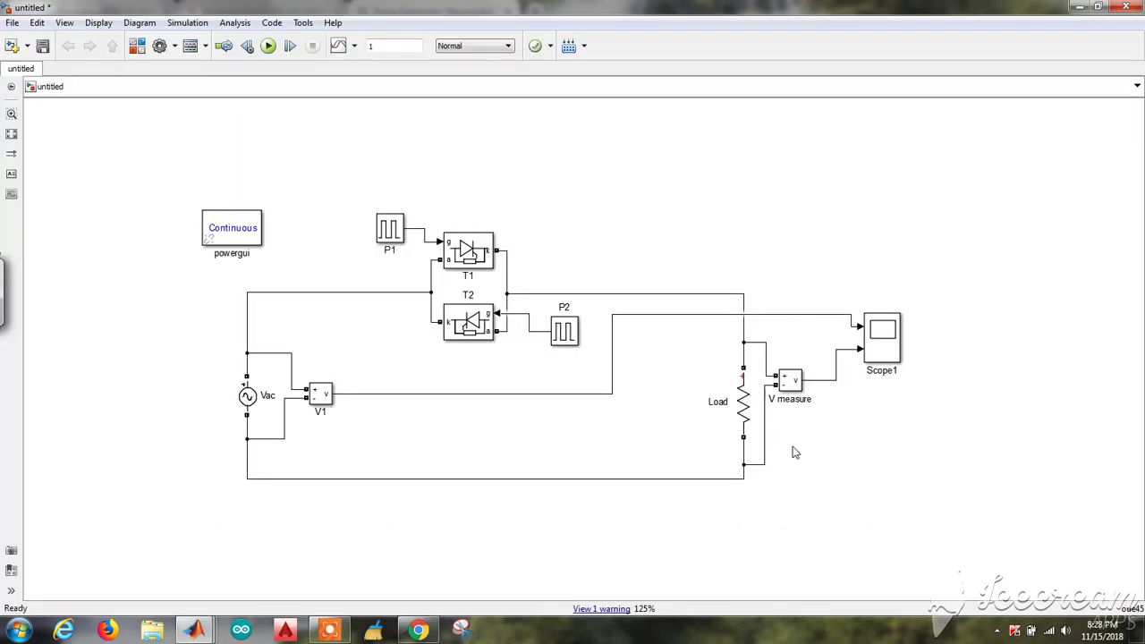
- Review the resistance of the Load block and the parameters of the Vac source
{"action": "left_click", "coordinate": [744, 403]}
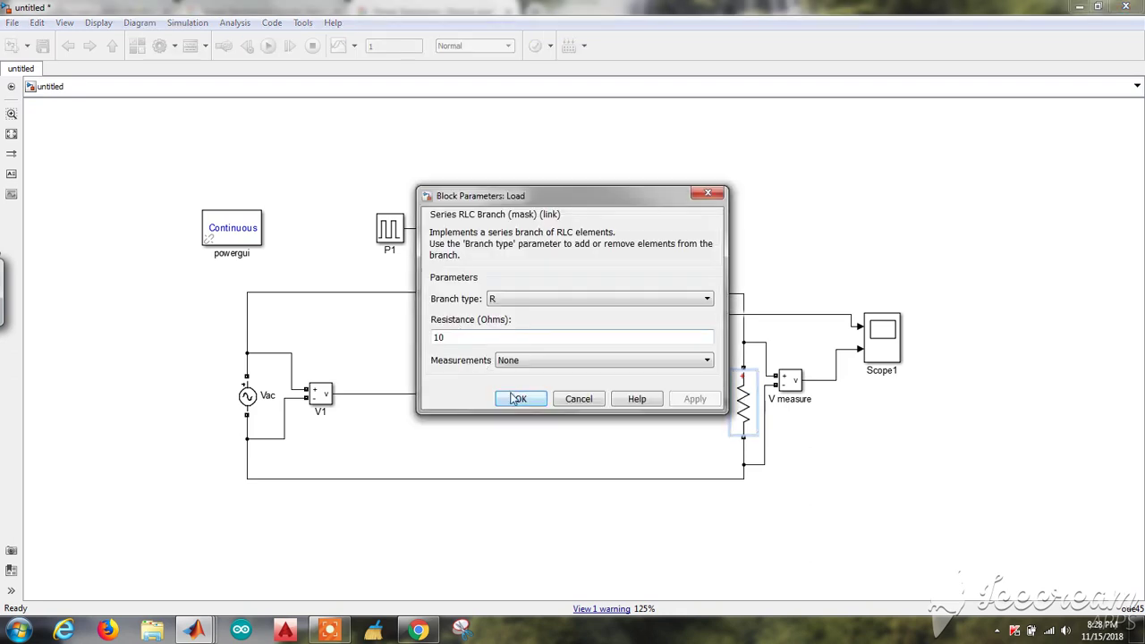
{"action": "left_click", "coordinate": [516, 398]}
{"action": "double_click", "coordinate": [240, 397]}
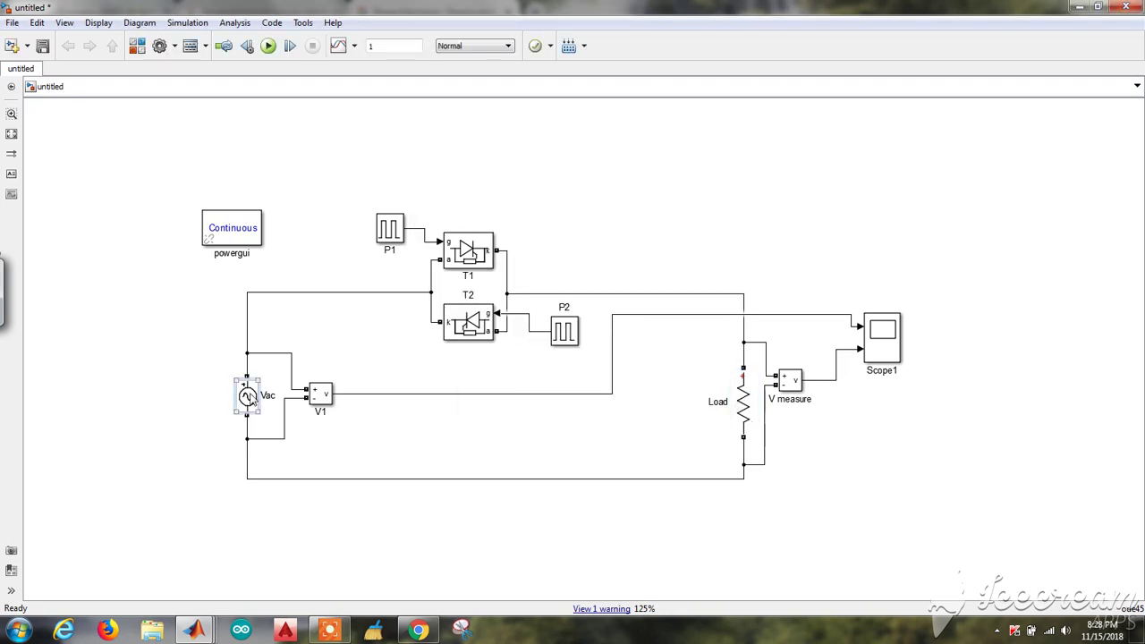
{"action": "left_click_drag", "start_coordinate": [597, 163], "coordinate": [617, 165]}
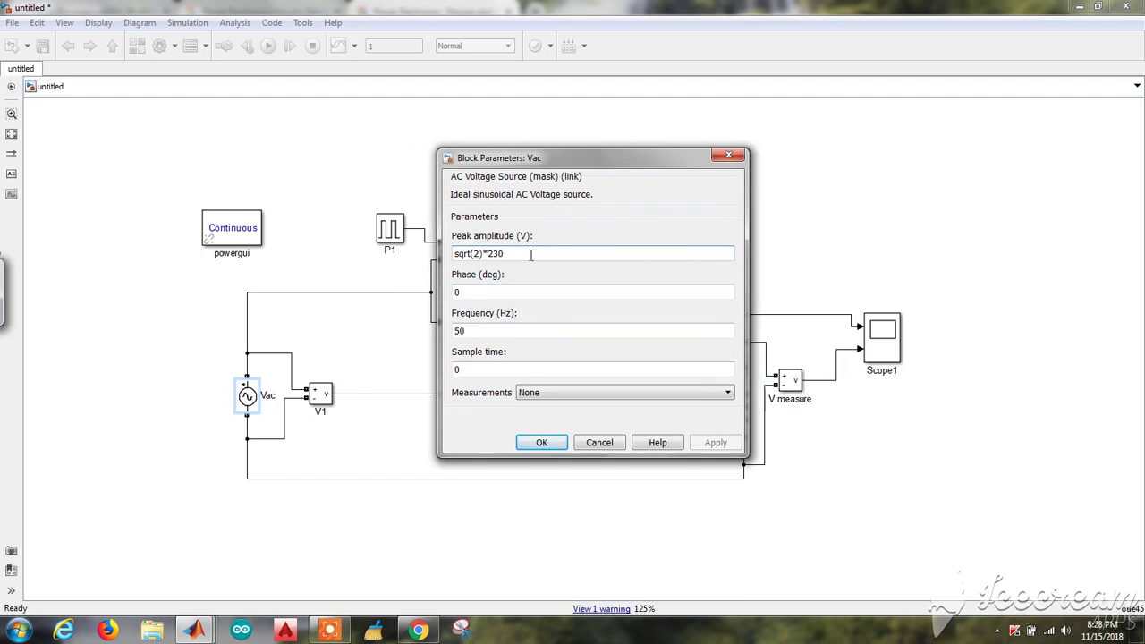
{"action": "left_click", "coordinate": [542, 443]}
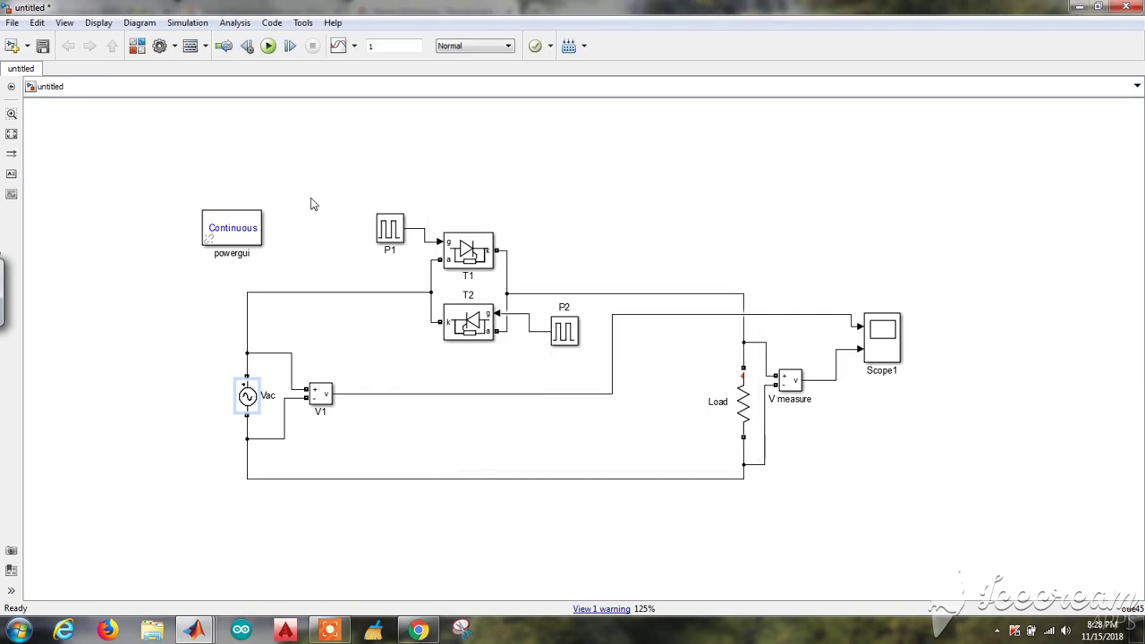
- Review the pulse settings and phase delays of pulse generators P1 and P2
{"action": "double_click", "coordinate": [388, 235]}
{"action": "double_click", "coordinate": [456, 418]}
{"action": "left_click", "coordinate": [458, 418]}
{"action": "left_click_drag", "start_coordinate": [457, 418], "coordinate": [462, 418]}
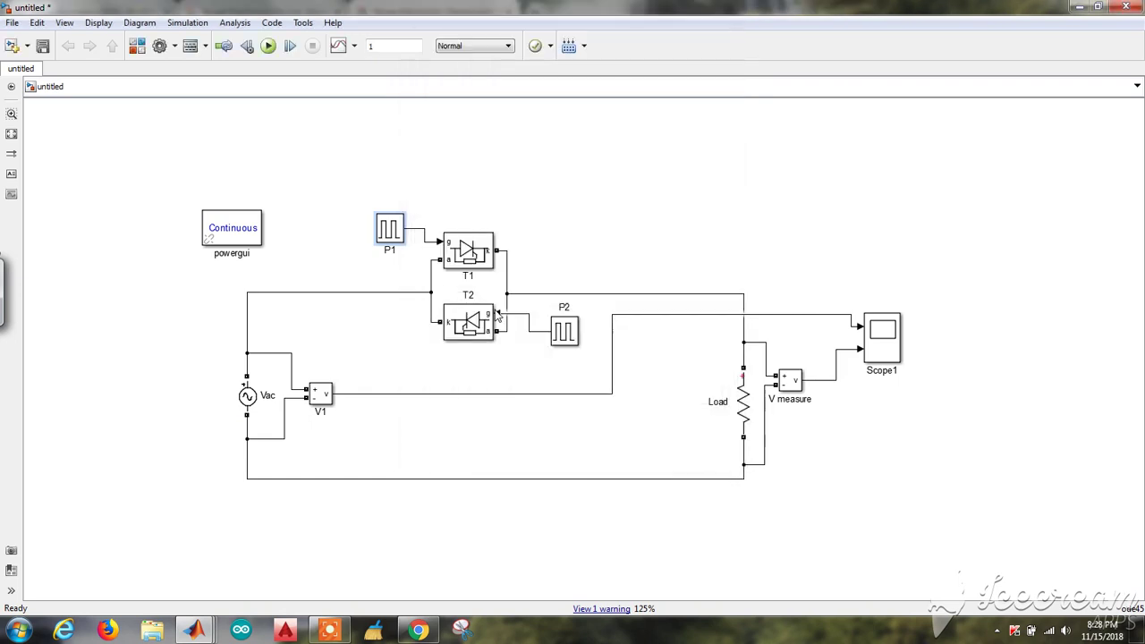
{"action": "left_click_drag", "start_coordinate": [498, 314], "coordinate": [497, 315]}
{"action": "left_click", "coordinate": [562, 332]}
{"action": "double_click", "coordinate": [562, 333]}
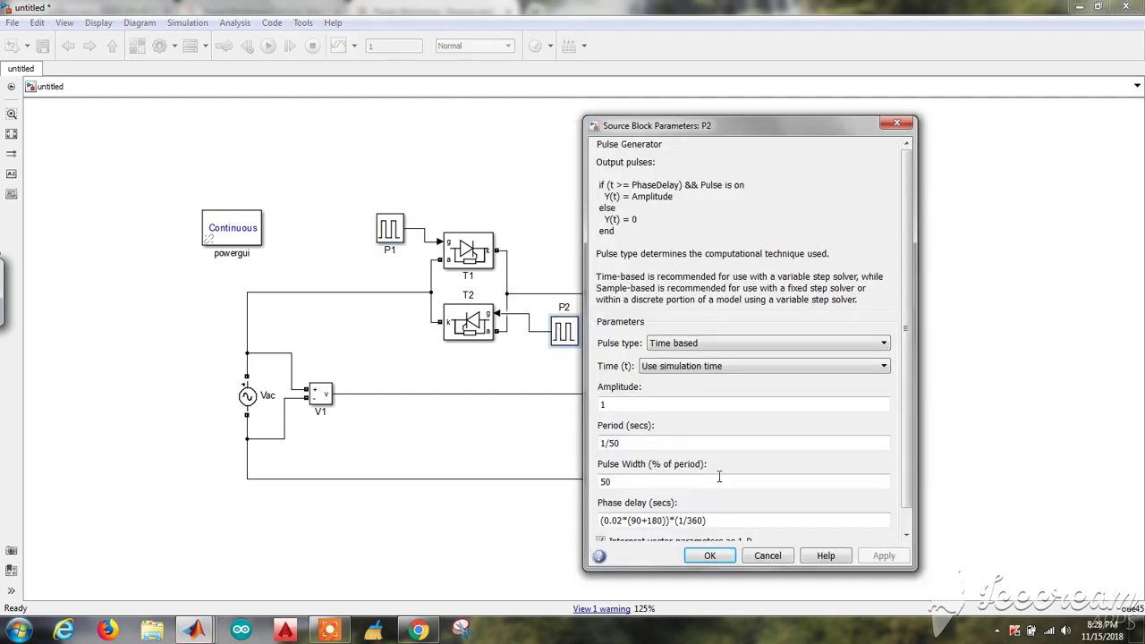
{"action": "left_click", "coordinate": [711, 556]}
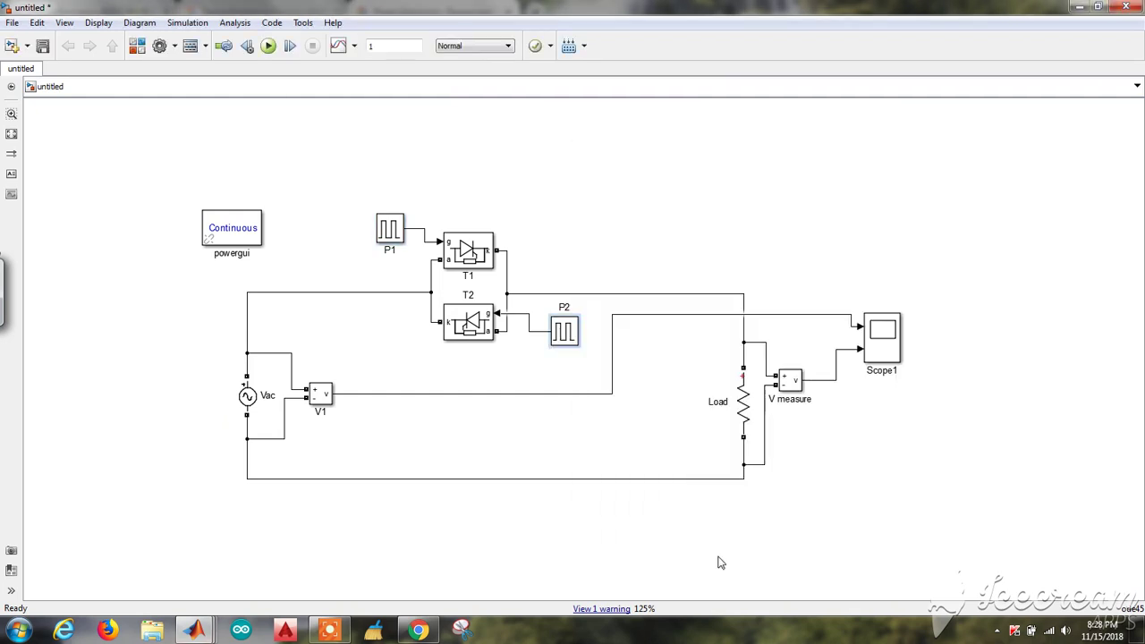
- Add an RMS measurement block below Scope1 and connect its input to the V measure output signal
{"action": "double_click", "coordinate": [833, 463]}
{"action": "type", "text": "rms"}
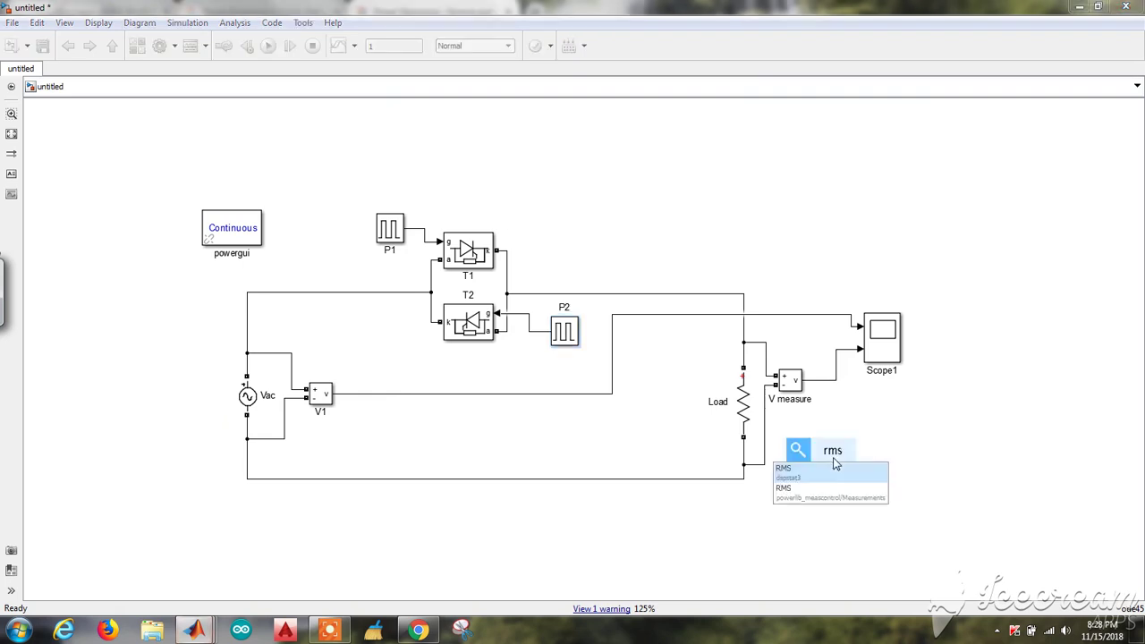
{"action": "key", "text": "Return"}
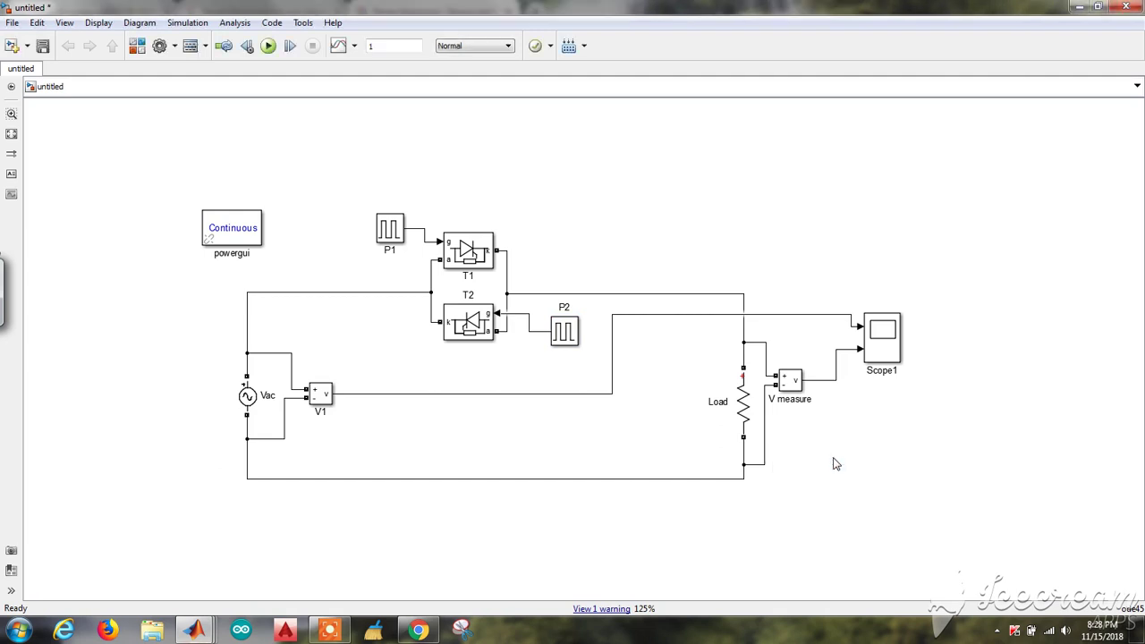
{"action": "key", "text": "Return"}
{"action": "left_click_drag", "start_coordinate": [855, 454], "coordinate": [824, 382]}
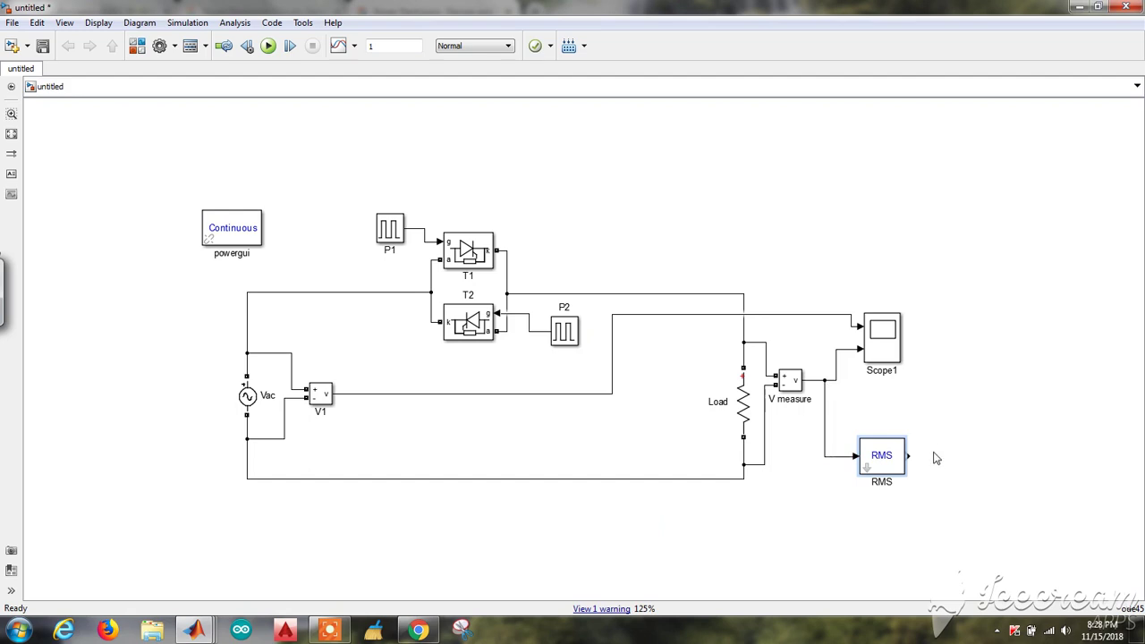
- Set the RMS block's fundamental frequency to 50 Hz and connect a Display block to its output
{"action": "left_click", "coordinate": [882, 466]}
{"action": "double_click", "coordinate": [882, 466]}
{"action": "double_click", "coordinate": [454, 304]}
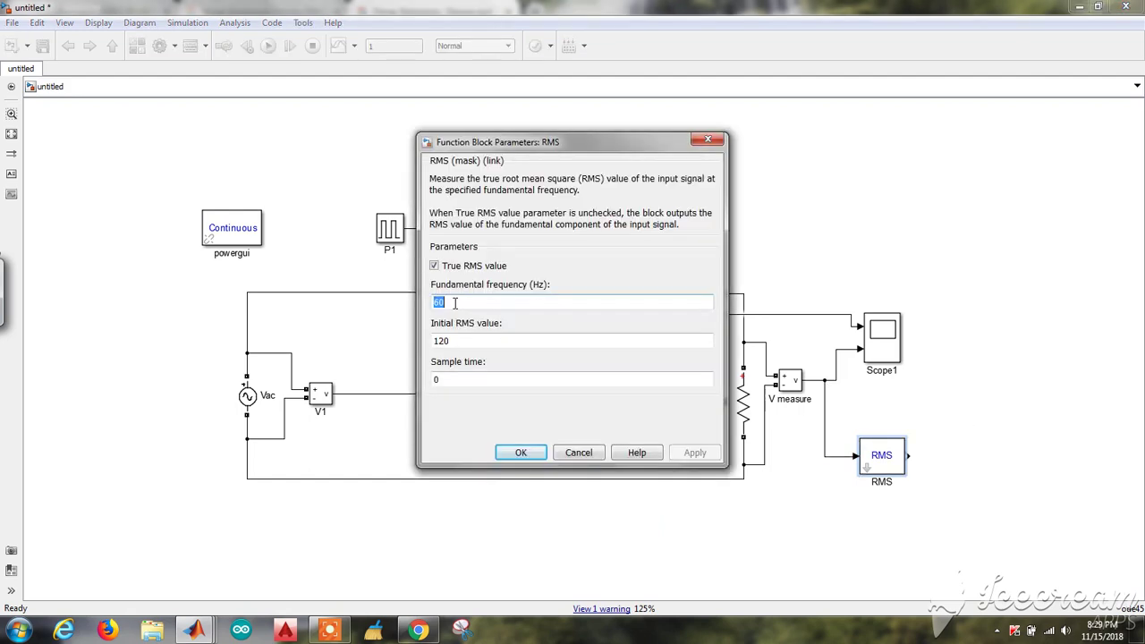
{"action": "type", "text": "50"}
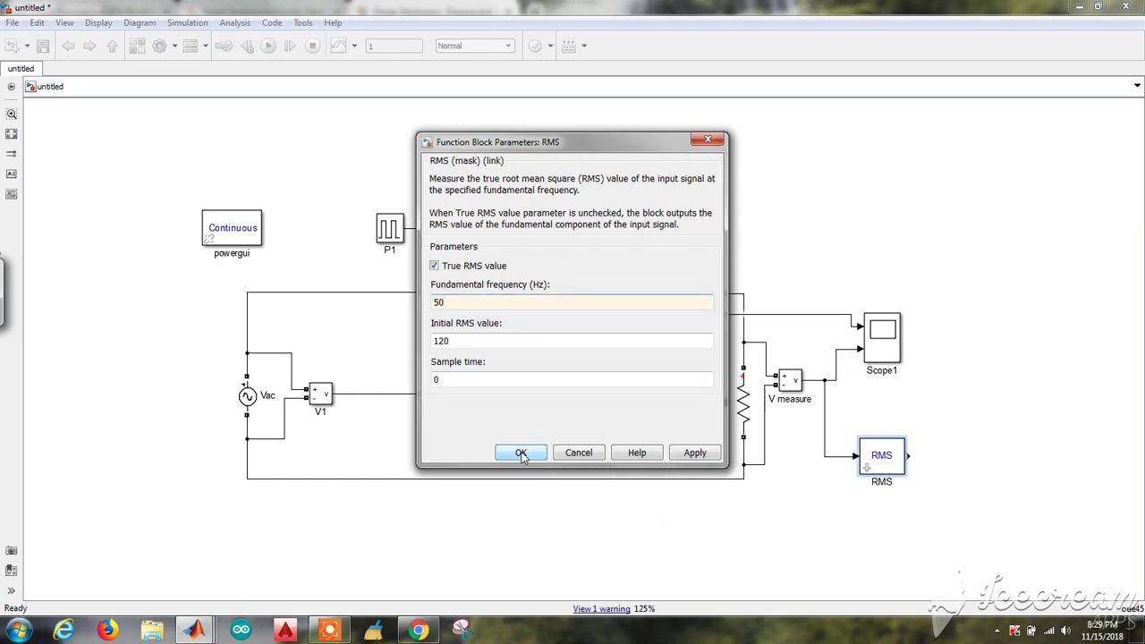
{"action": "left_click", "coordinate": [522, 453]}
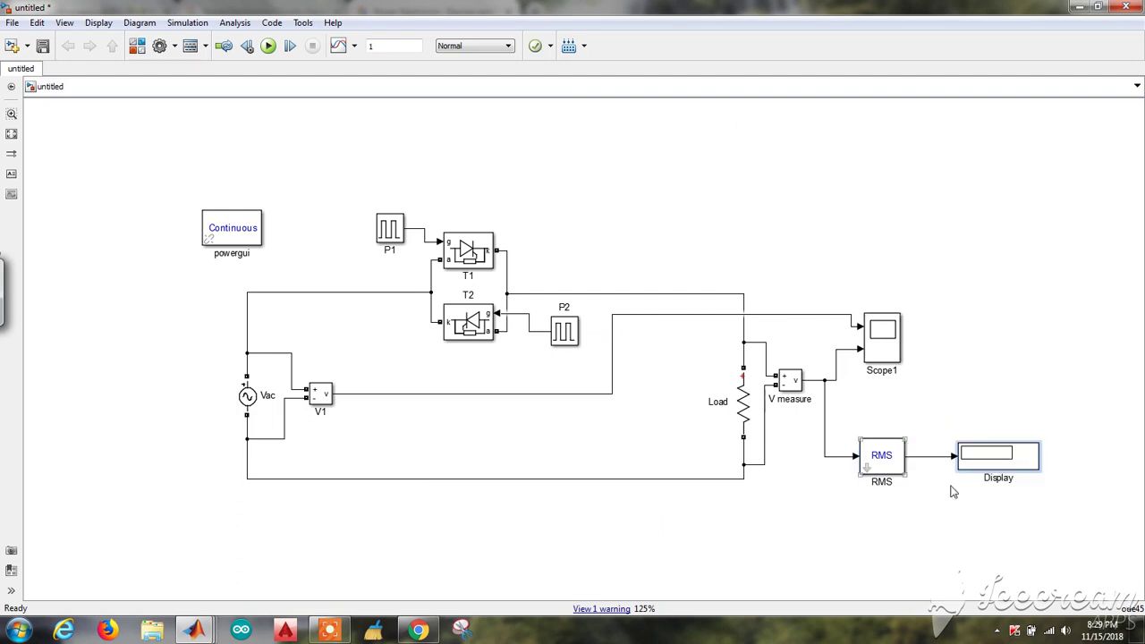
{"action": "left_click", "coordinate": [953, 491]}
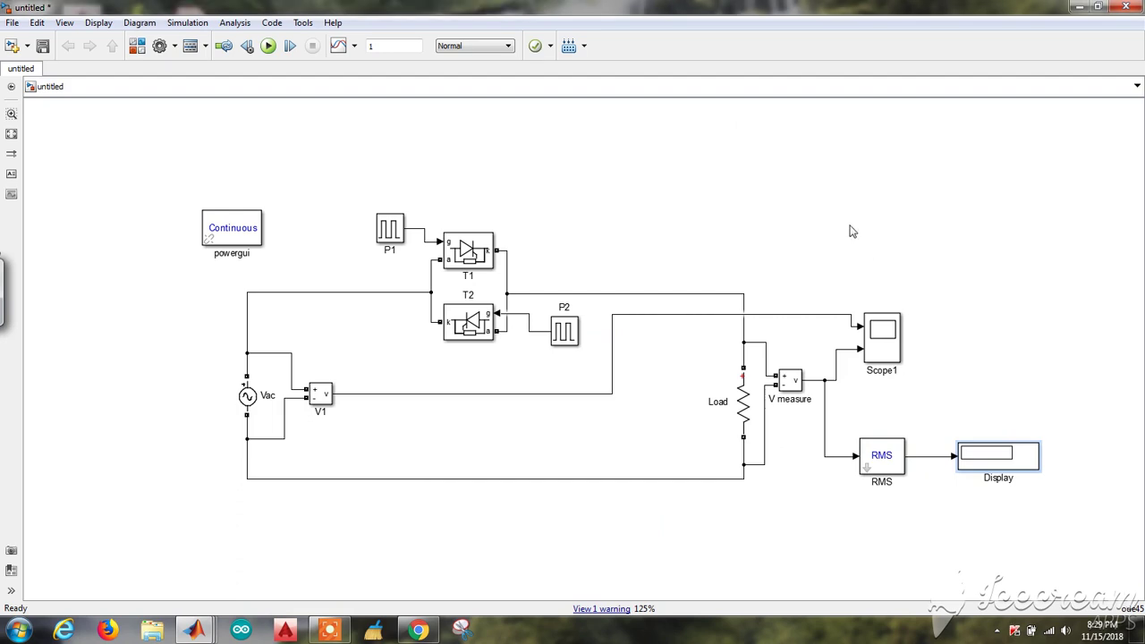
- Delete the wire between the thyristors and the load and add a Current Measurement block above the gap
{"action": "left_click", "coordinate": [660, 292]}
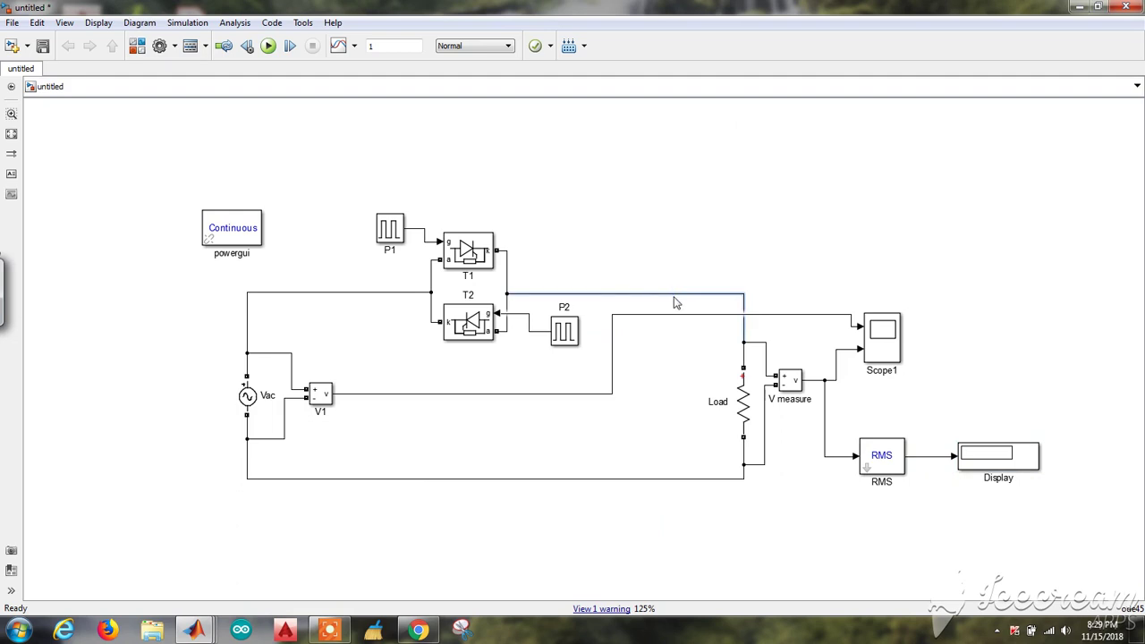
{"action": "key", "text": "Delete"}
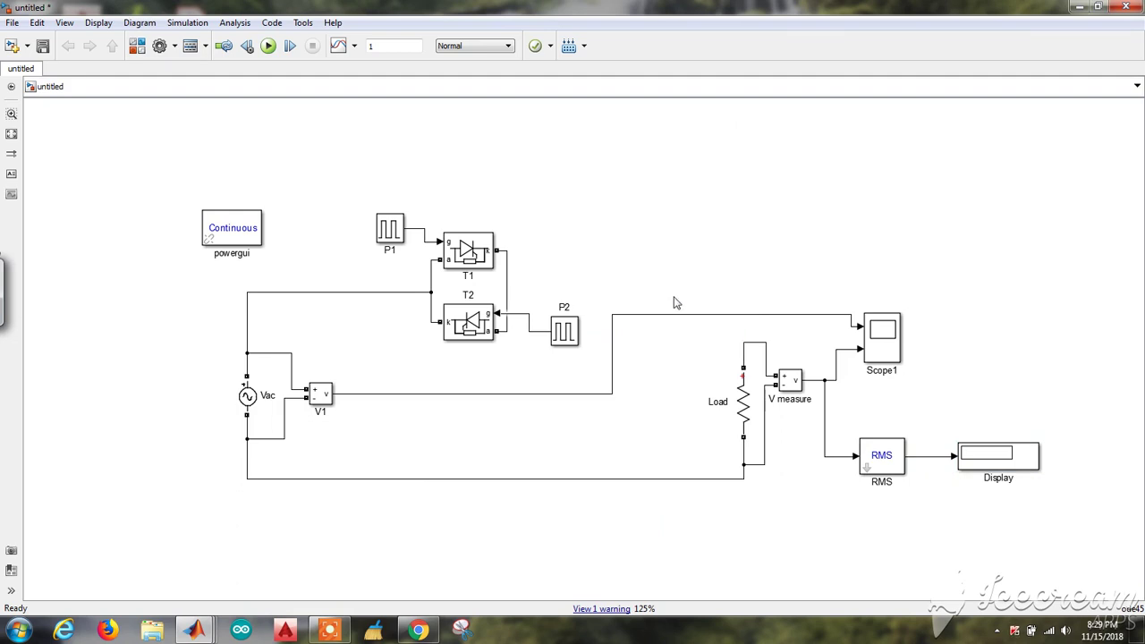
{"action": "double_click", "coordinate": [695, 245]}
{"action": "type", "text": "current me"}
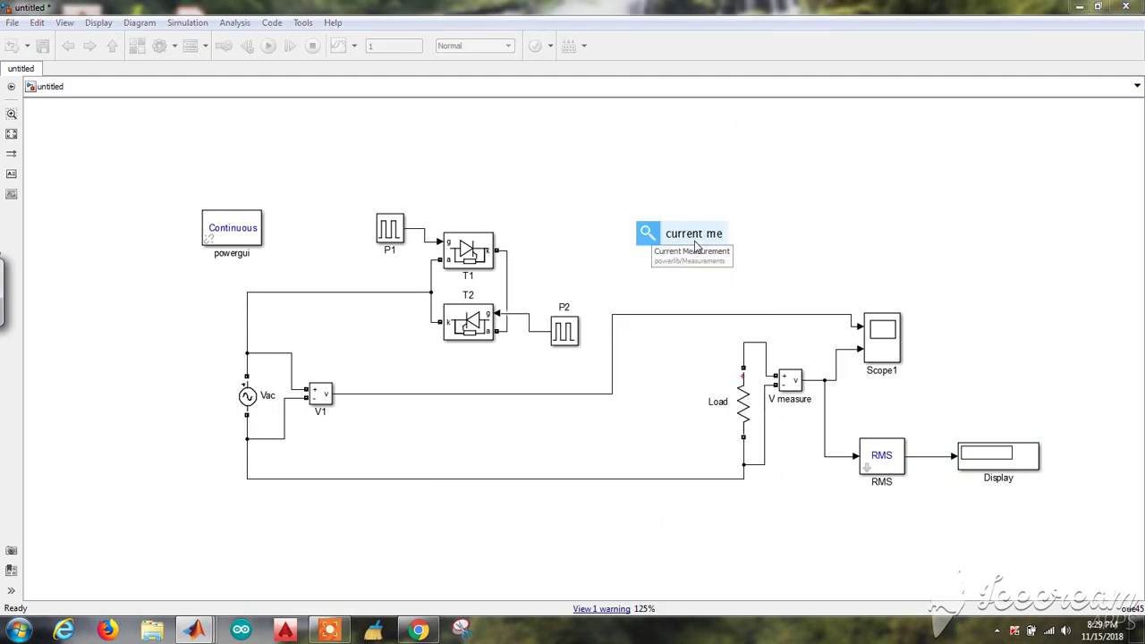
{"action": "key", "text": "Return"}
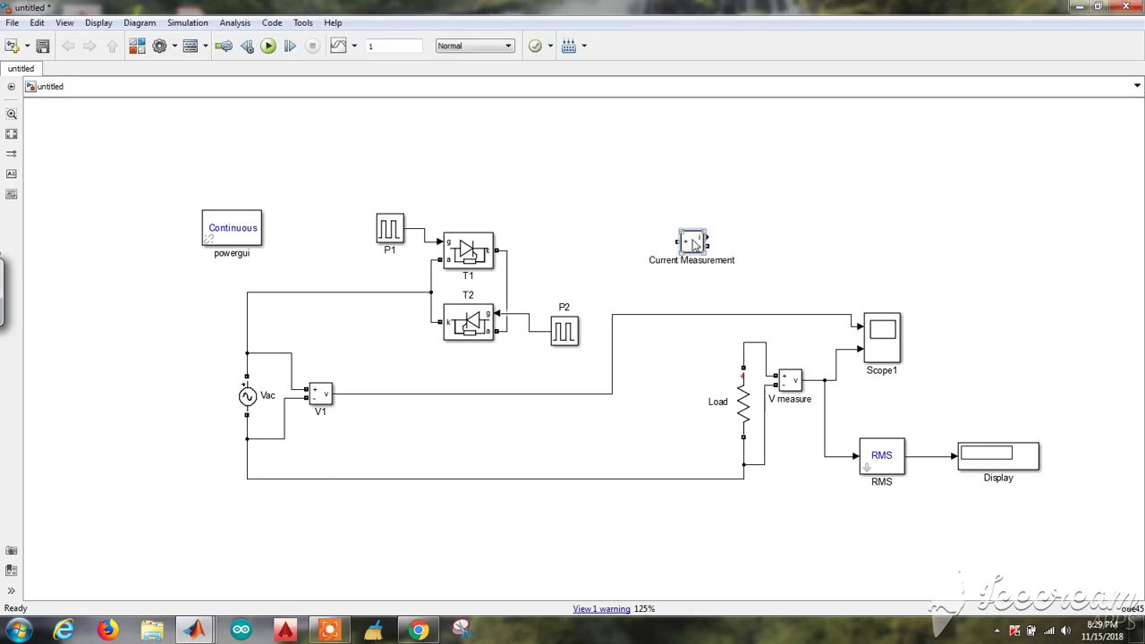
- Wire the Current Measurement block in series between the thyristors and the load, and connect its signal to copied RMS and Display blocks
{"action": "left_click_drag", "start_coordinate": [695, 245], "coordinate": [744, 342]}
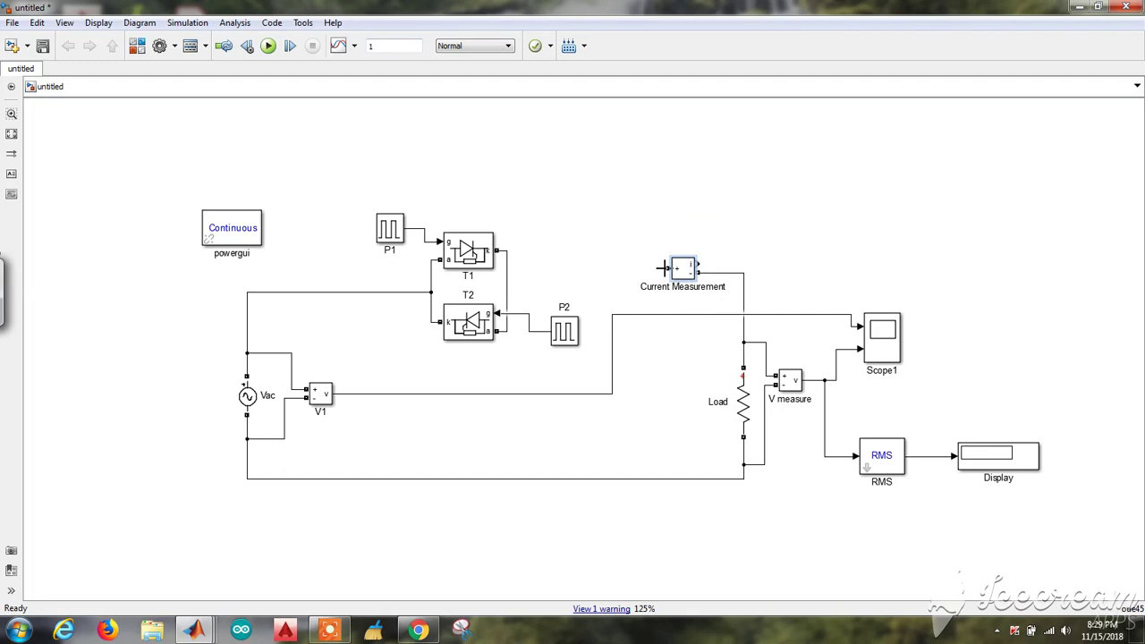
{"action": "left_click_drag", "start_coordinate": [663, 267], "coordinate": [507, 269]}
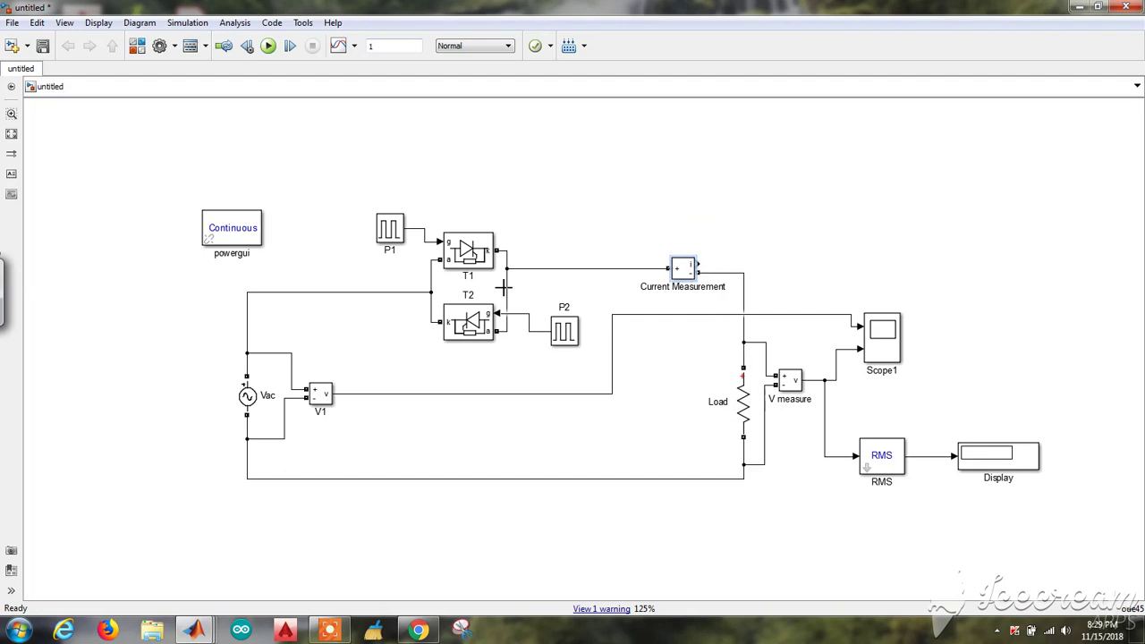
{"action": "left_click", "coordinate": [563, 272]}
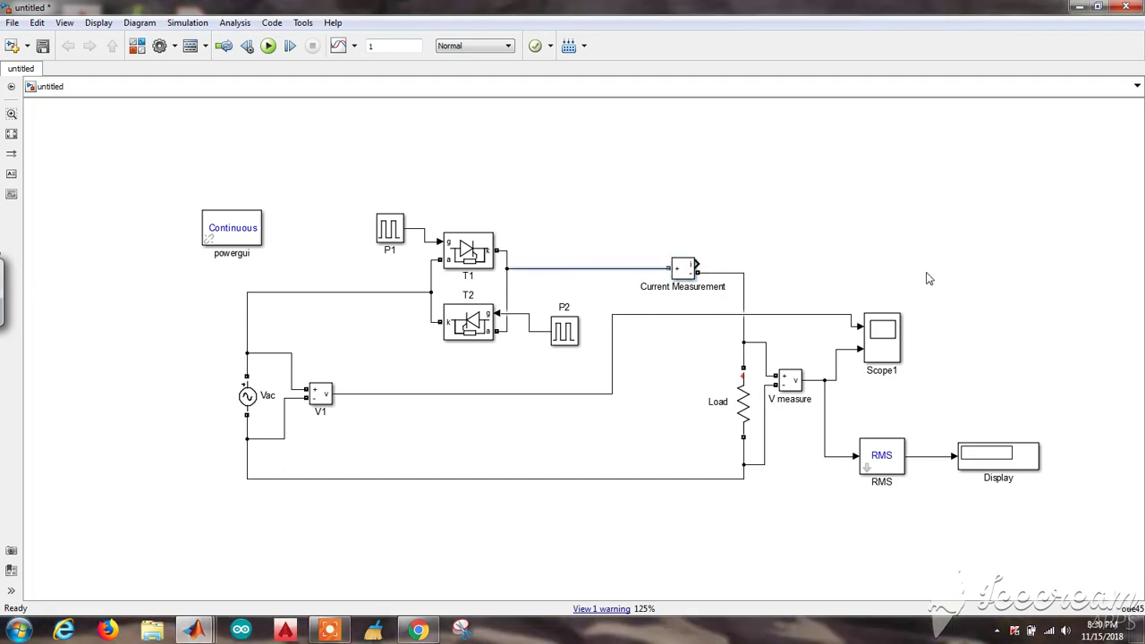
{"action": "left_click", "coordinate": [928, 431]}
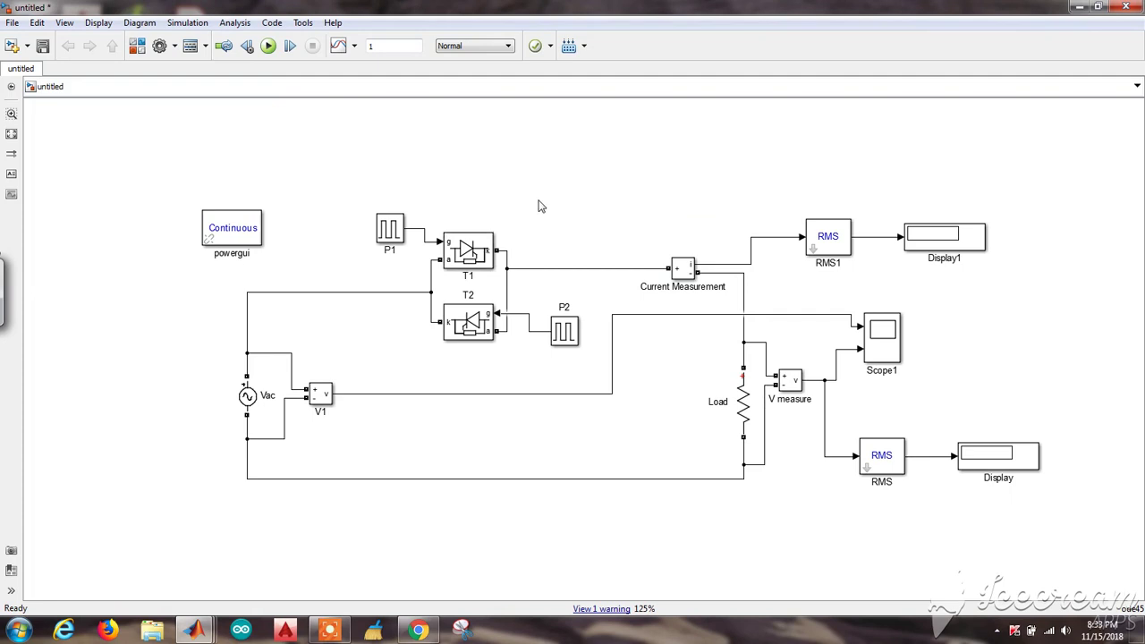
- Enable the measurement port of thyristor T1 and connect a Bus Selector block to its m output
{"action": "left_click", "coordinate": [475, 243]}
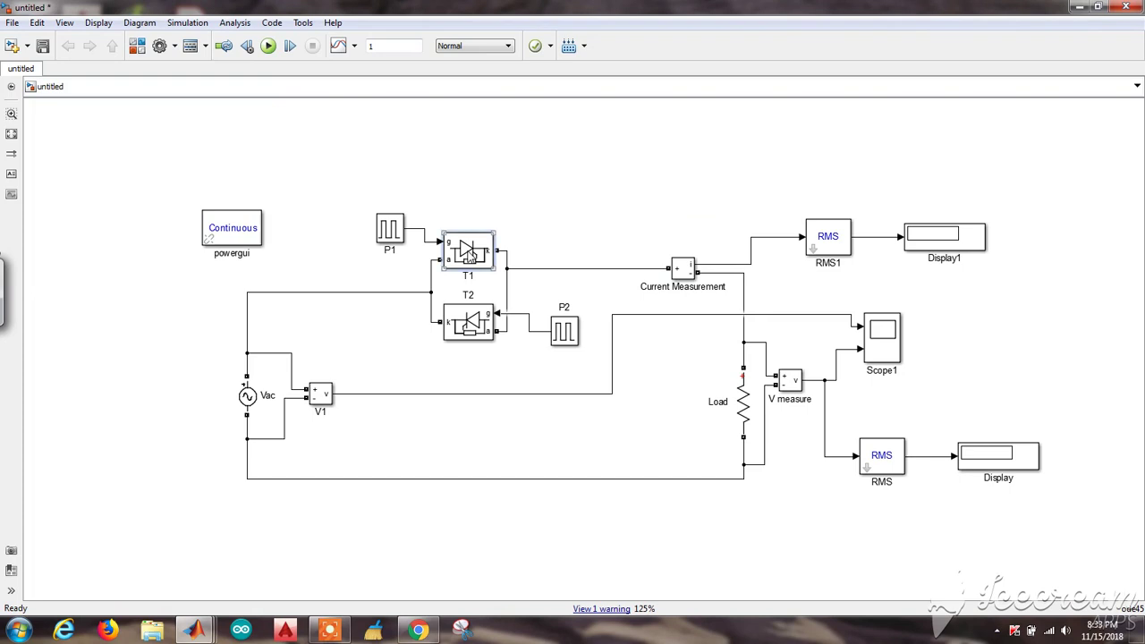
{"action": "double_click", "coordinate": [471, 255]}
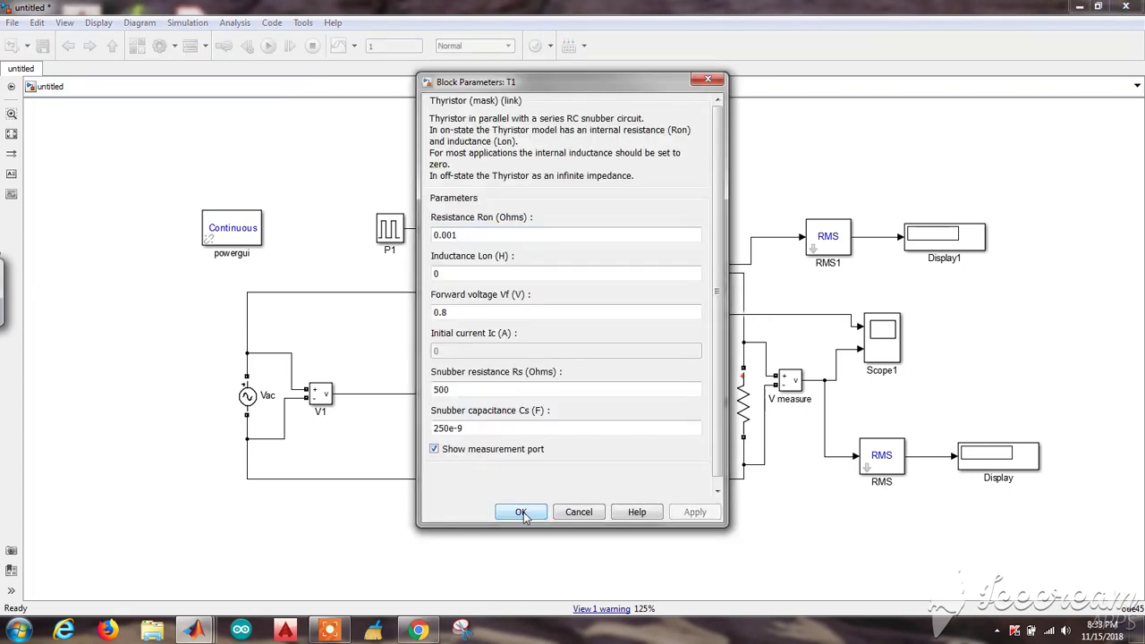
{"action": "left_click", "coordinate": [521, 512]}
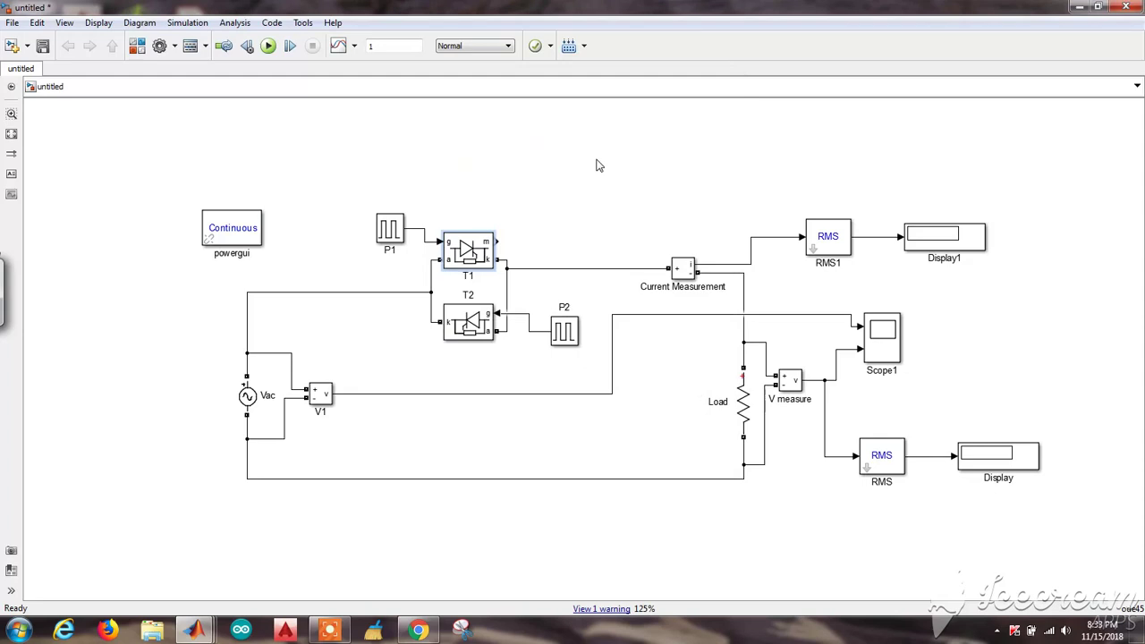
{"action": "left_click", "coordinate": [542, 209]}
{"action": "key", "text": "ctrl+v"}
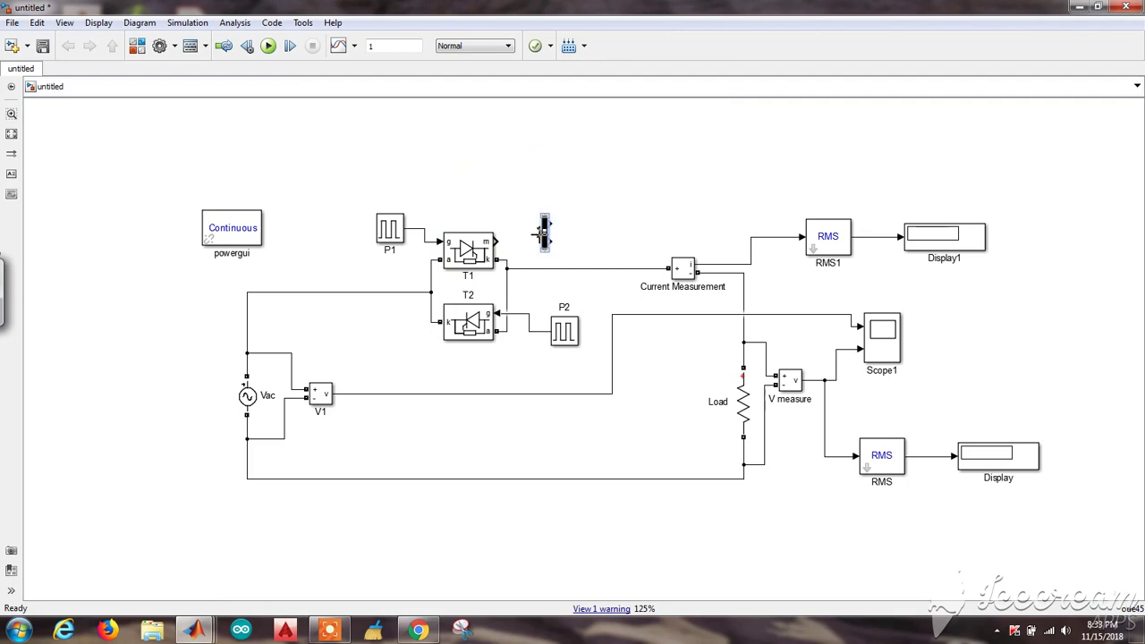
{"action": "left_click_drag", "start_coordinate": [541, 232], "coordinate": [497, 242]}
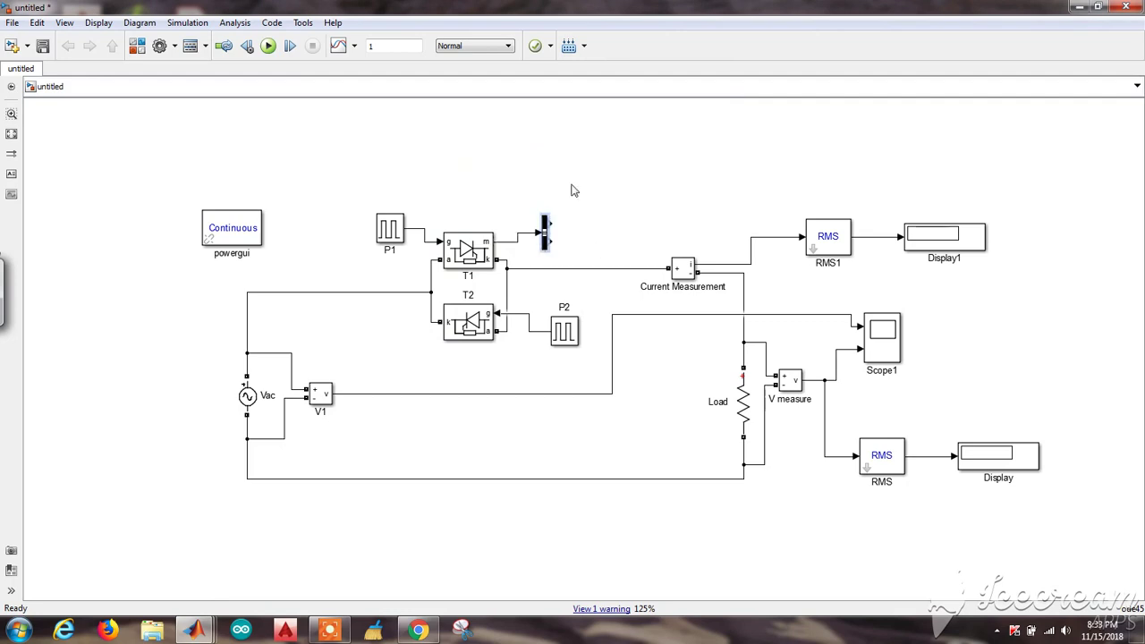
- Configure the Bus Selector to output only Thyristor current and connect it to another copied pair of RMS and Display blocks
{"action": "double_click", "coordinate": [548, 237]}
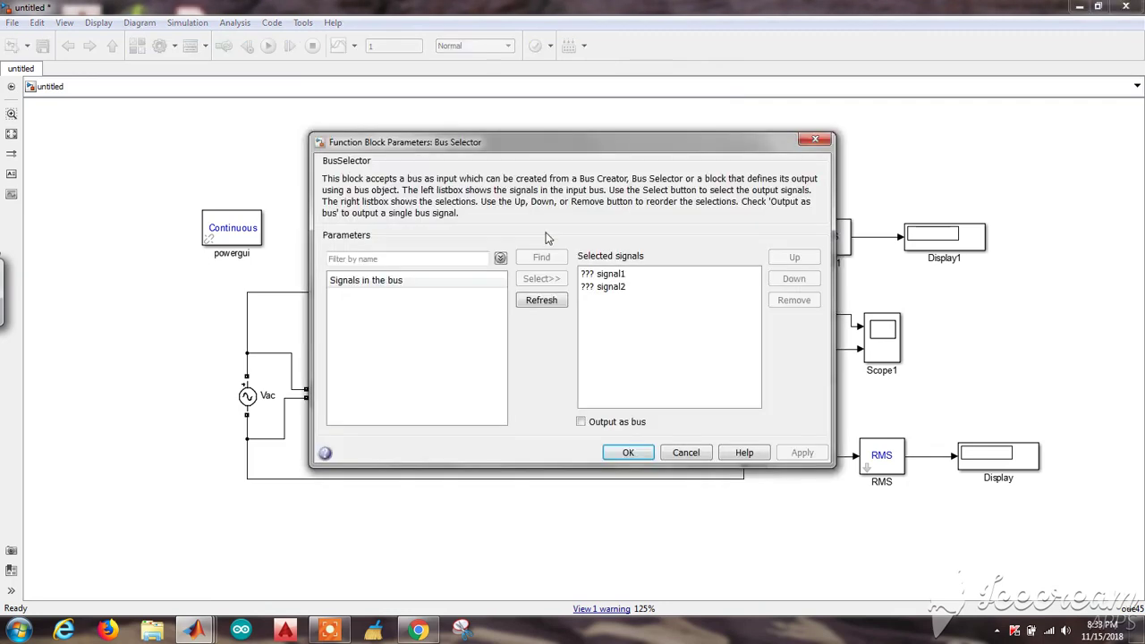
{"action": "left_click", "coordinate": [541, 302]}
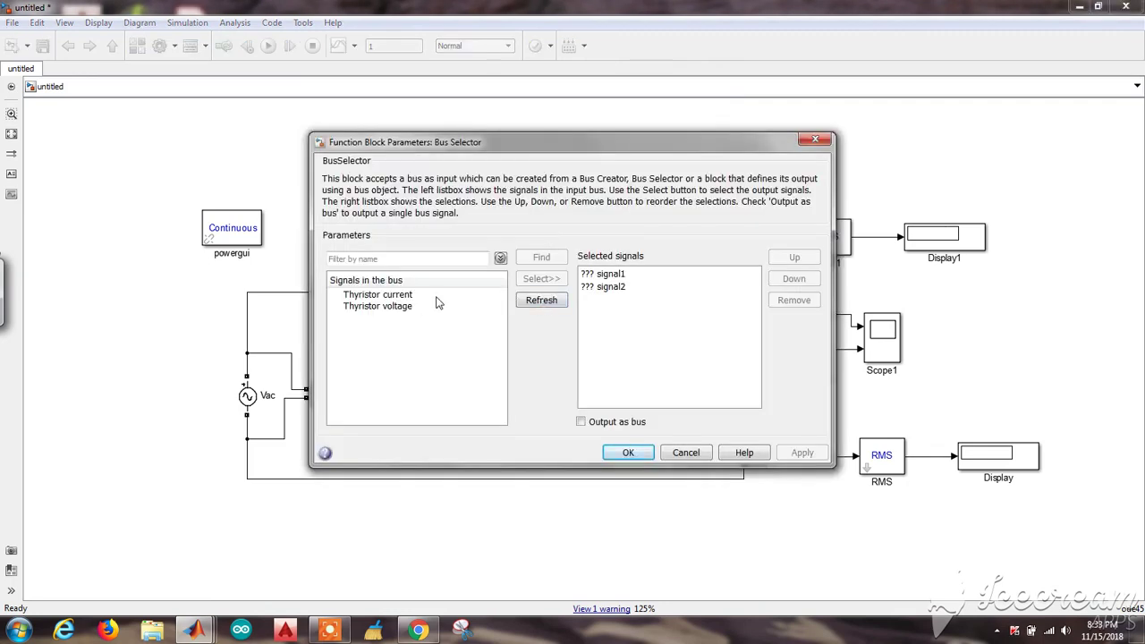
{"action": "left_click", "coordinate": [437, 295]}
{"action": "left_click", "coordinate": [541, 278]}
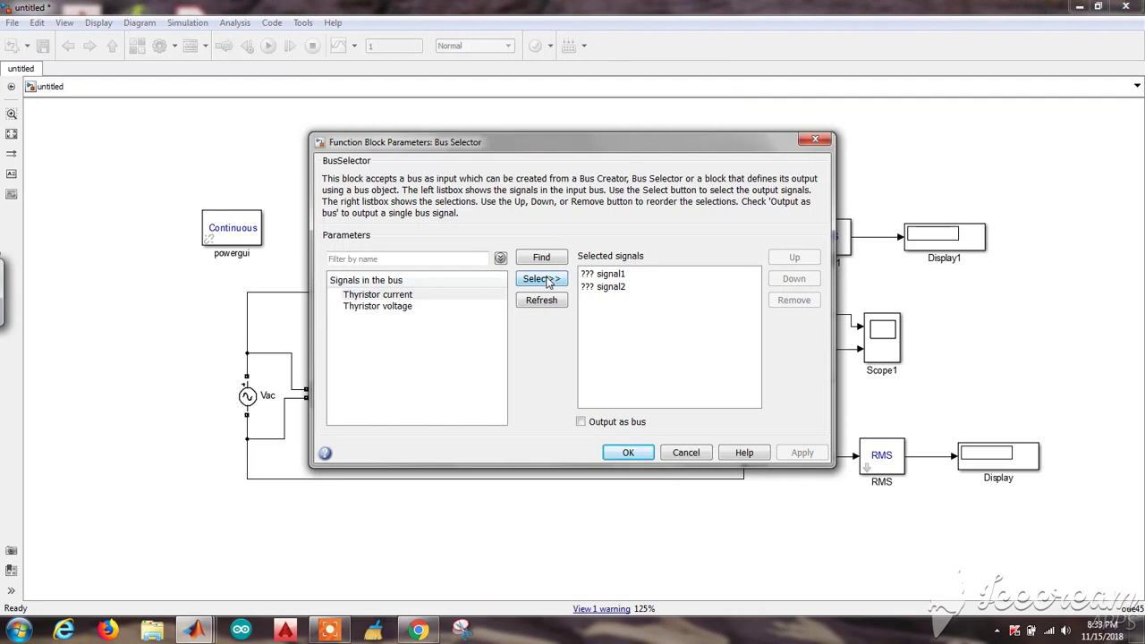
{"action": "left_click", "coordinate": [619, 274]}
{"action": "key", "text": "Delete"}
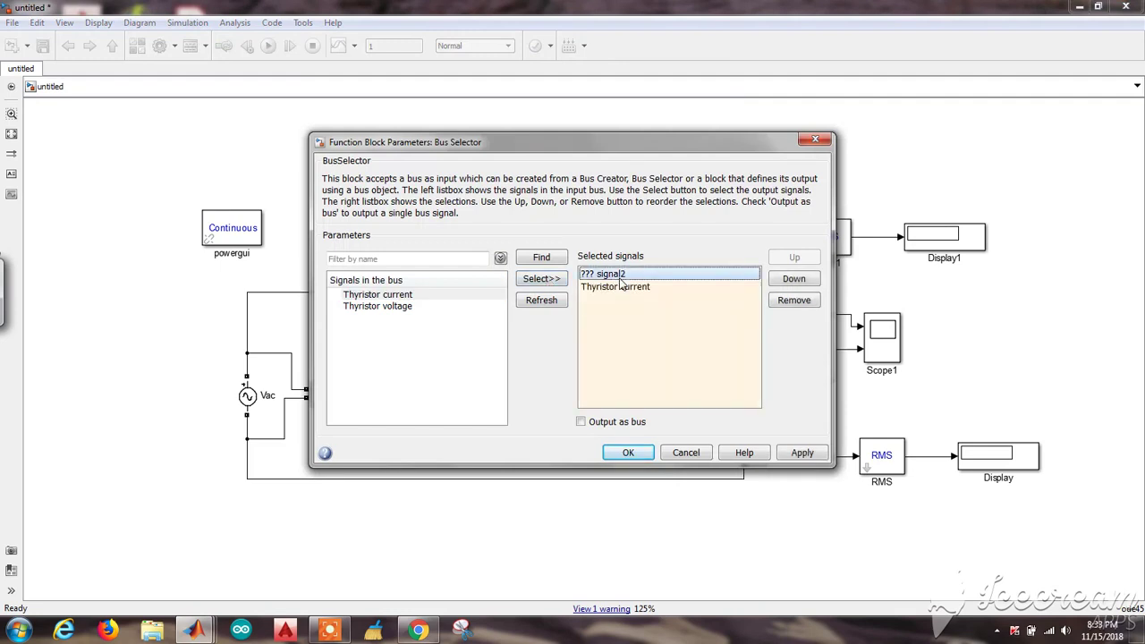
{"action": "key", "text": "Delete"}
{"action": "left_click", "coordinate": [631, 452]}
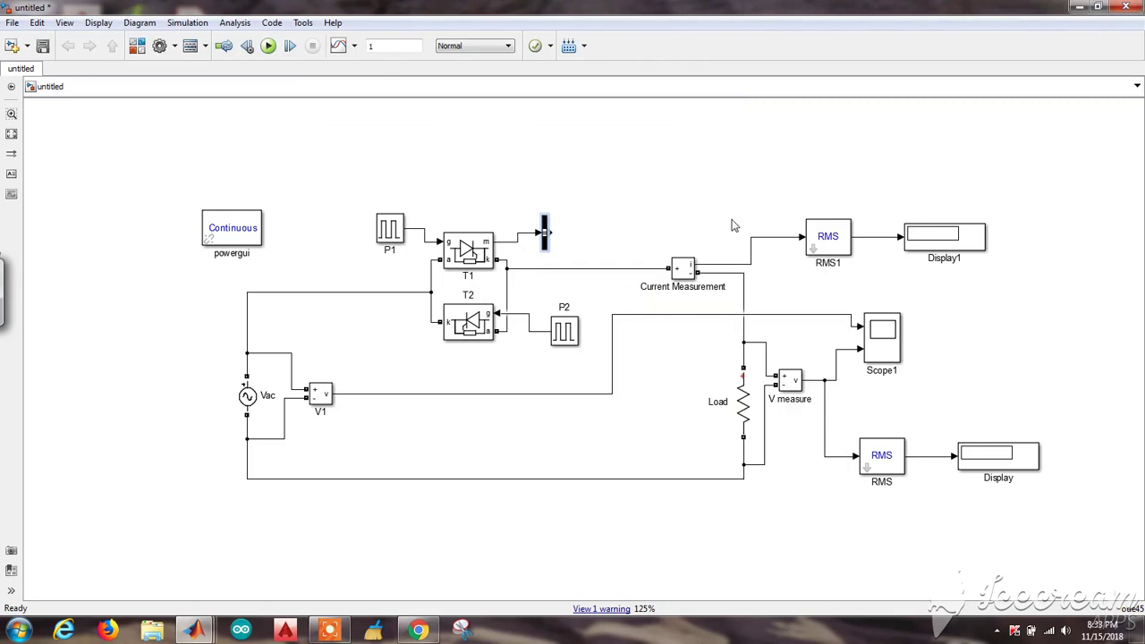
{"action": "left_click", "coordinate": [825, 223]}
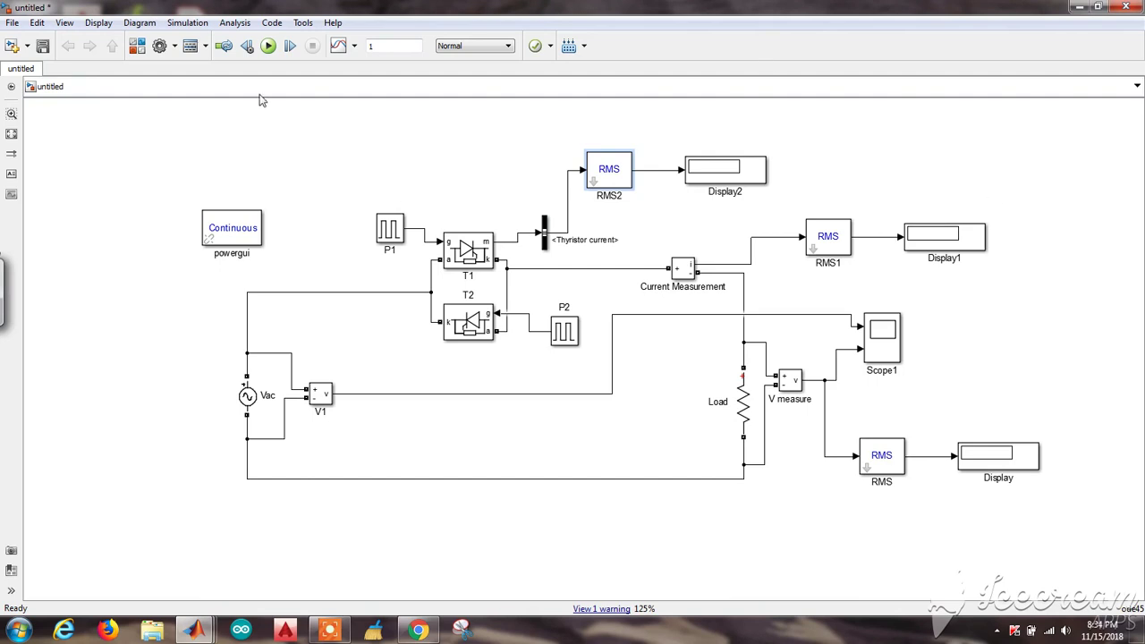
- Run the simulation and read the RMS load voltage, load current and thyristor current on the three displays
{"action": "left_click", "coordinate": [270, 46]}
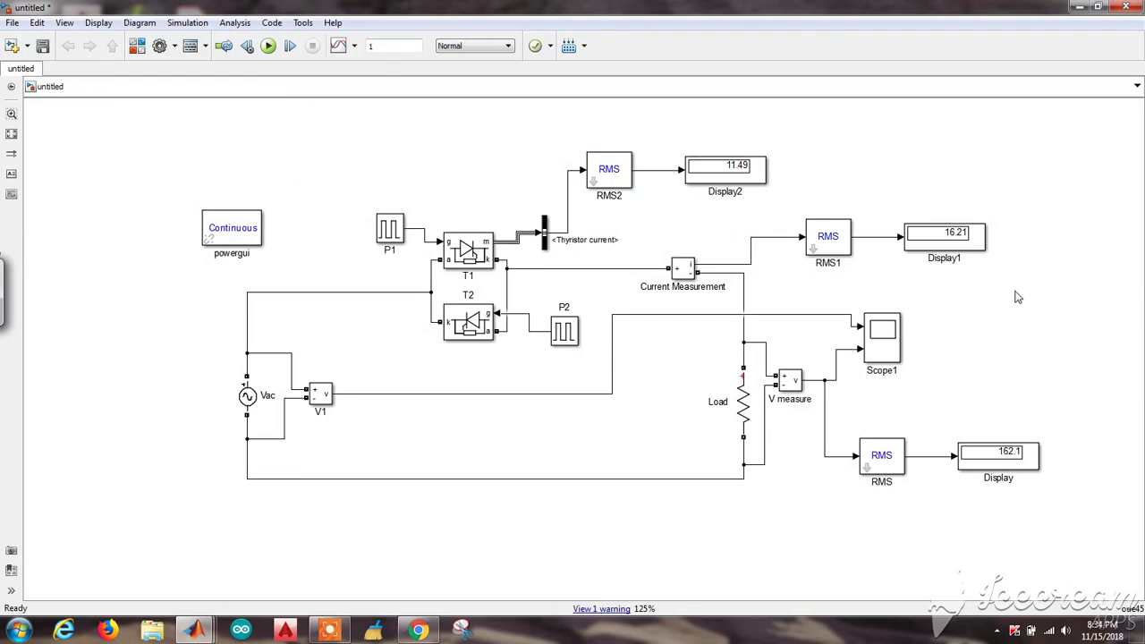
{"action": "left_click", "coordinate": [993, 470]}
{"action": "left_click", "coordinate": [1042, 440]}
{"action": "left_click", "coordinate": [984, 251]}
{"action": "left_click", "coordinate": [1002, 249]}
{"action": "left_click", "coordinate": [758, 176]}
{"action": "left_click", "coordinate": [781, 170]}
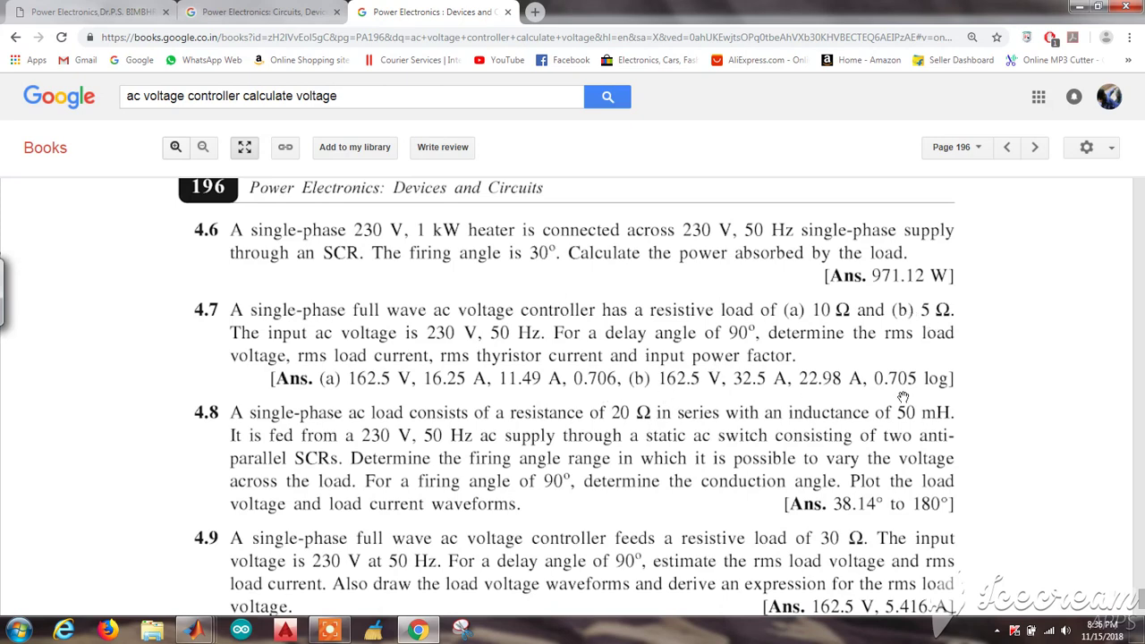
- Switch back to the Simulink model and set the Load block's resistance to 5 ohms
{"action": "key", "text": "alt+Tab"}
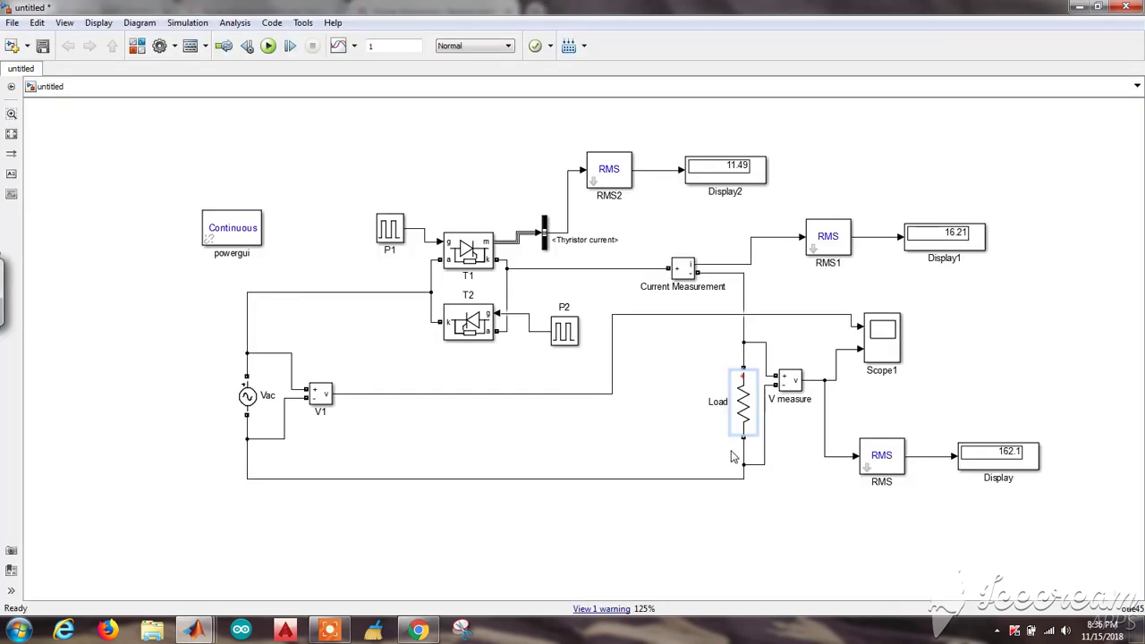
{"action": "double_click", "coordinate": [747, 411]}
{"action": "double_click", "coordinate": [568, 337]}
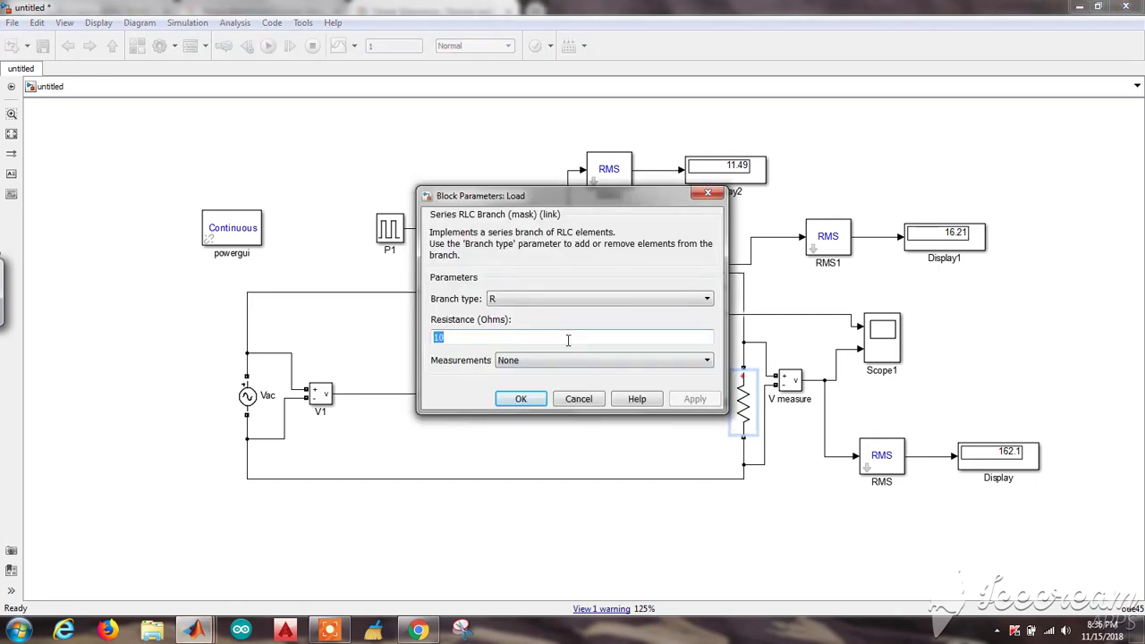
{"action": "type", "text": "5"}
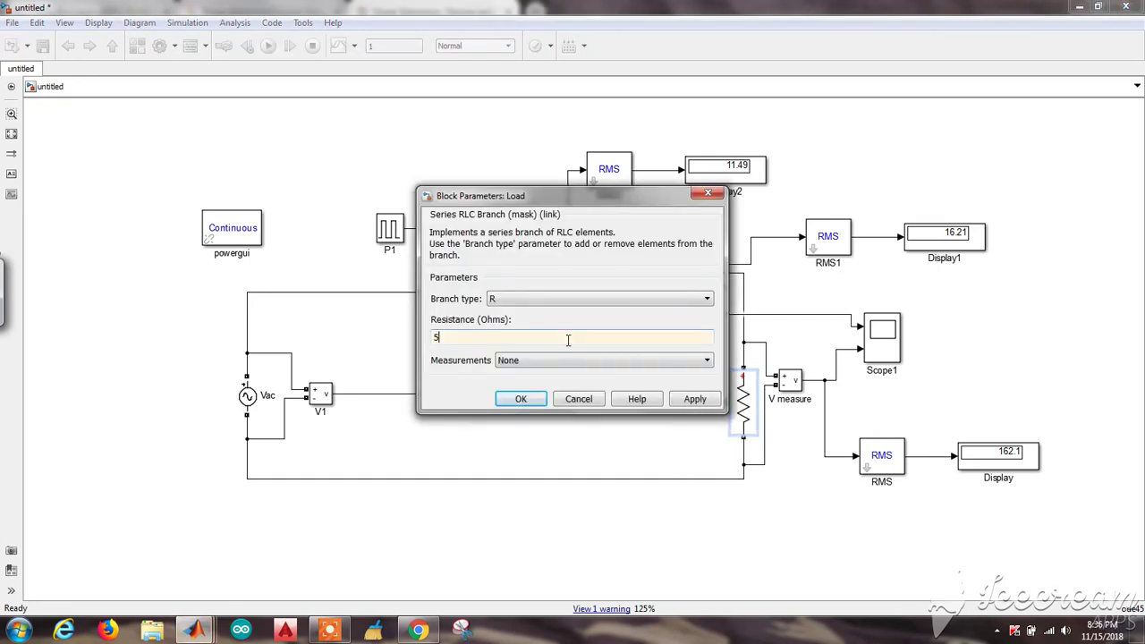
{"action": "left_click", "coordinate": [520, 399]}
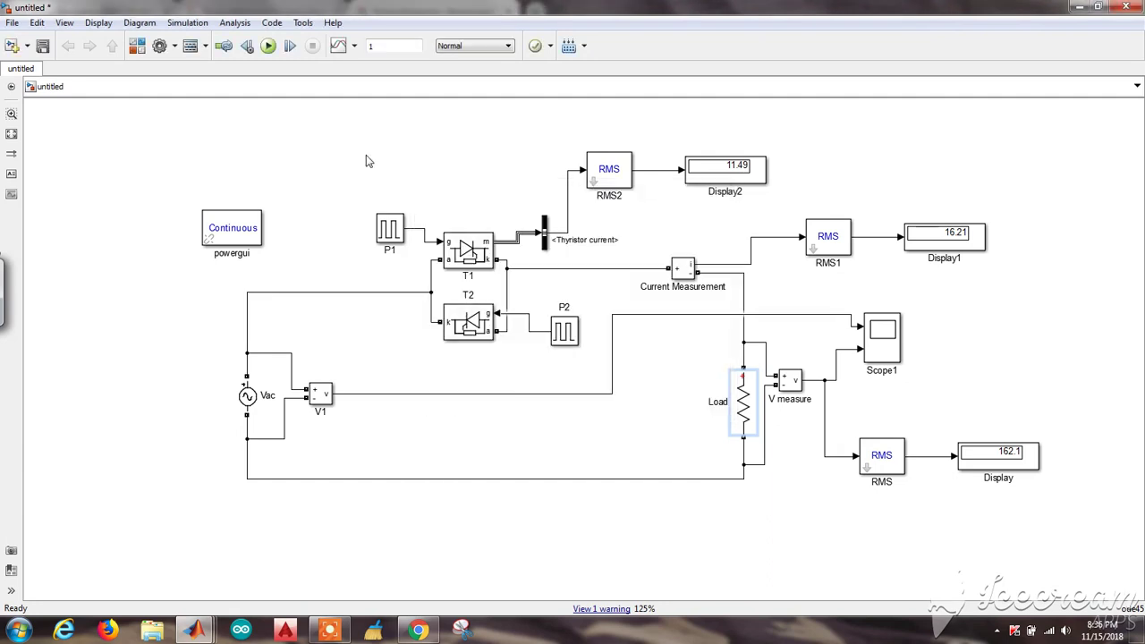
- Rerun the simulation and compare the RMS load voltage, load current and thyristor current with the textbook answers to problem 4.7 (b) in Chrome
{"action": "left_click", "coordinate": [268, 50]}
{"action": "left_click", "coordinate": [1033, 469]}
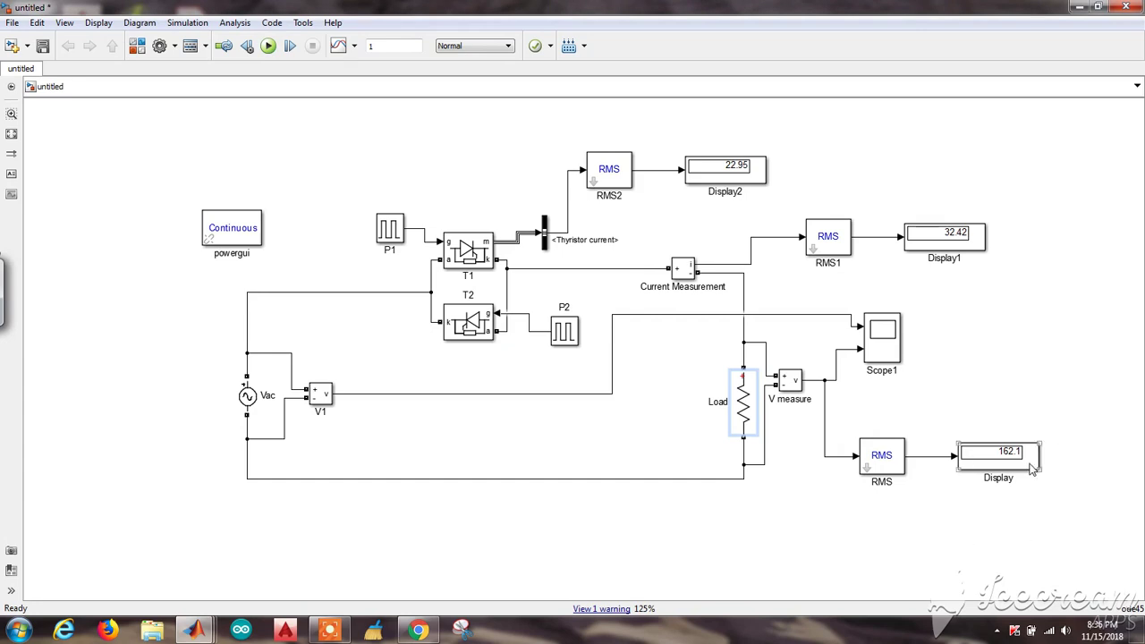
{"action": "left_click", "coordinate": [982, 250]}
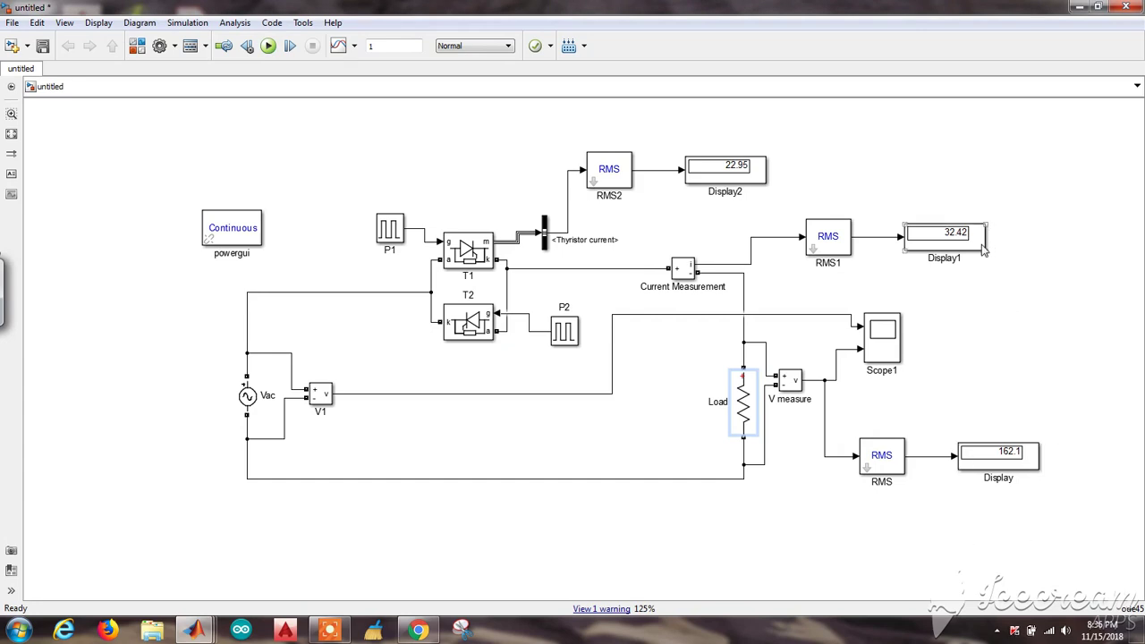
{"action": "left_click", "coordinate": [836, 112]}
{"action": "key", "text": "alt+Tab"}
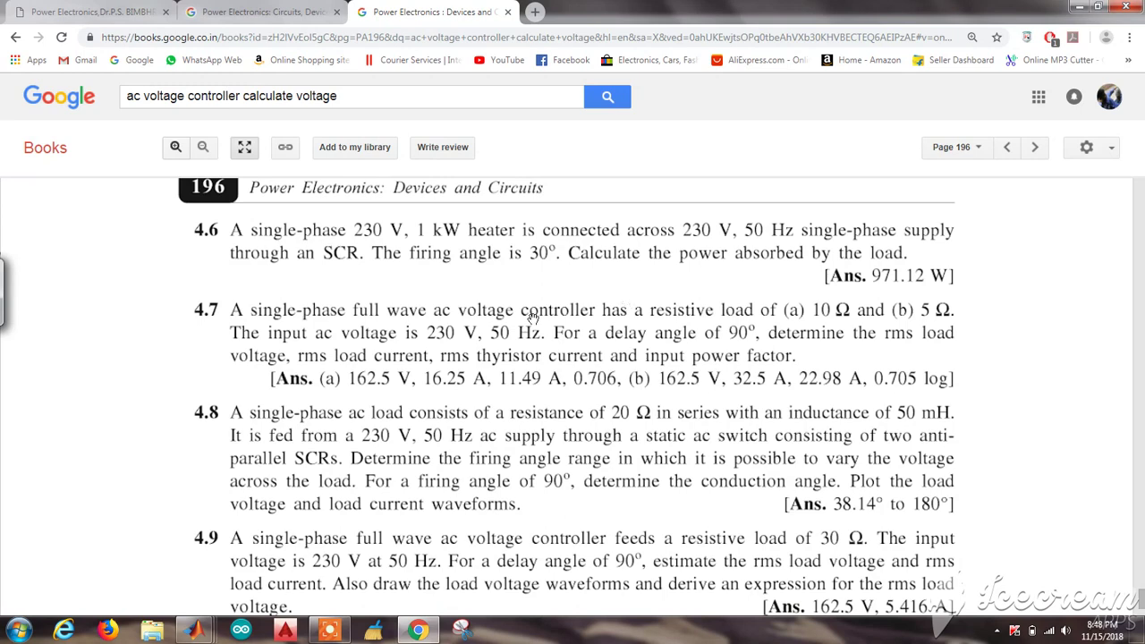
{"action": "key", "text": "alt+Tab"}
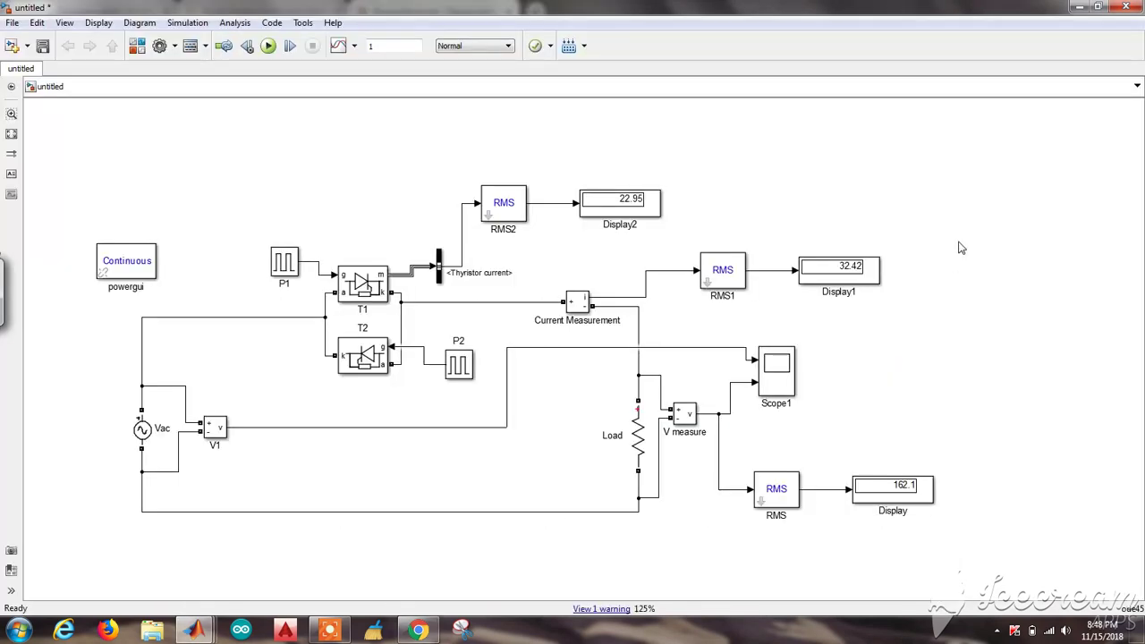